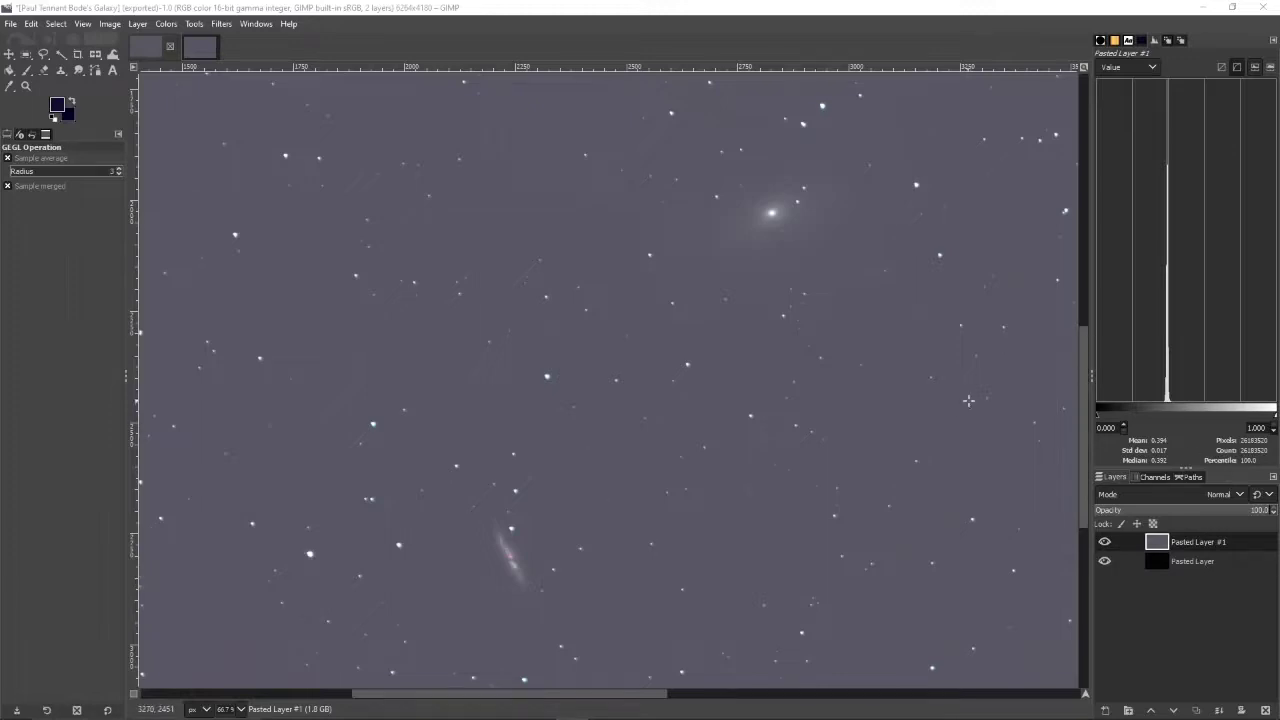
- Hide Pasted Layer #1 so the dark galaxy photo beneath becomes visible
left_click(1104, 542)
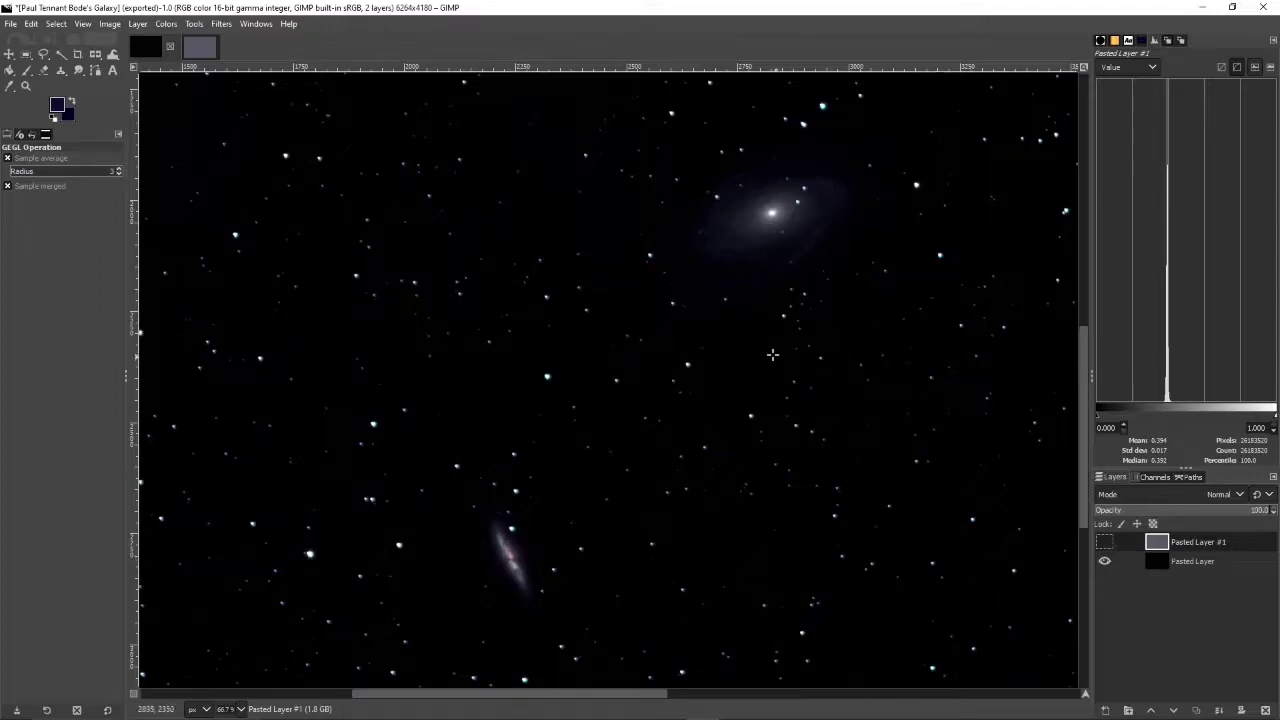
- Switch to the Untitled grey image and zoom and pan onto the two galaxies
left_click(198, 52)
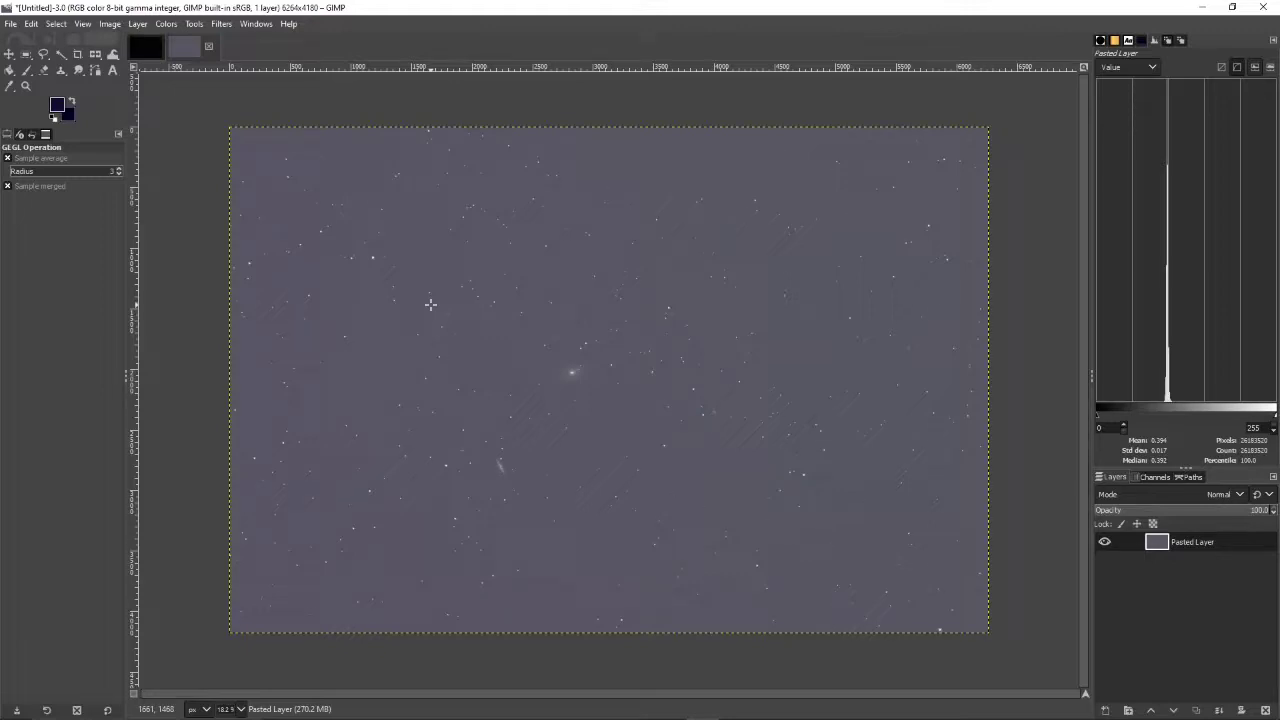
scroll(430, 304, "up", 3)
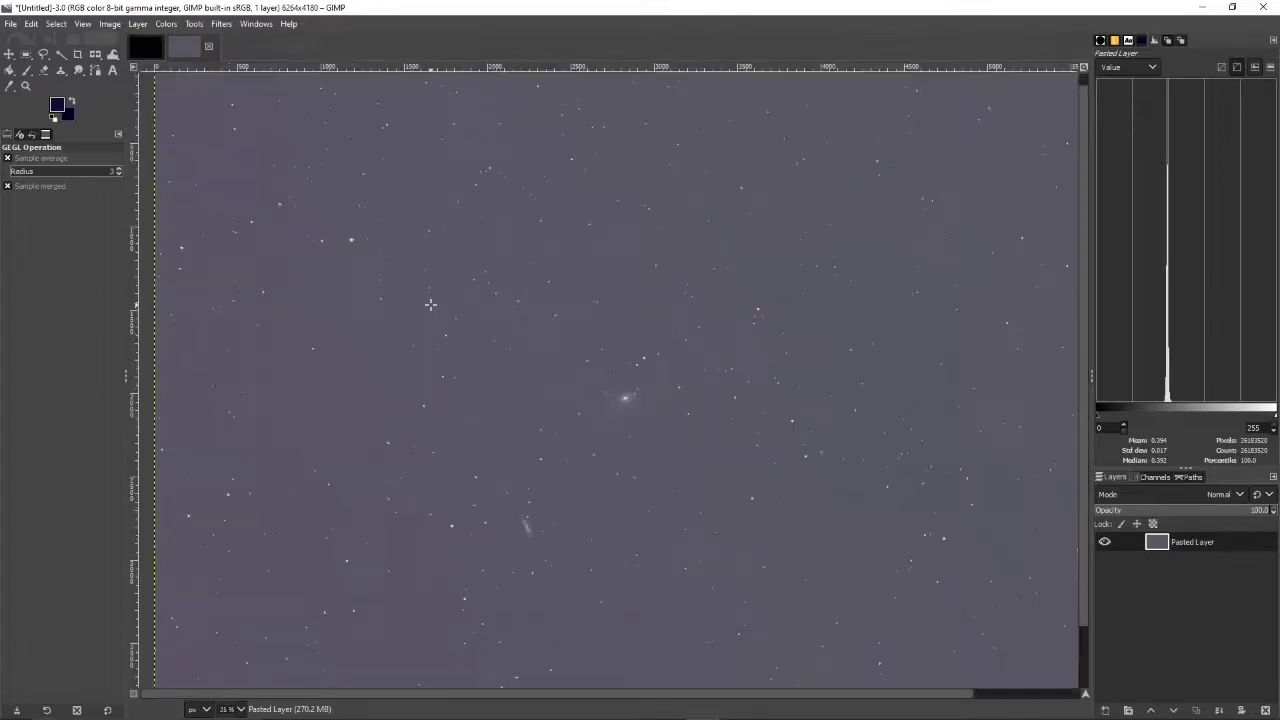
left_click_drag(587, 433, 459, 155)
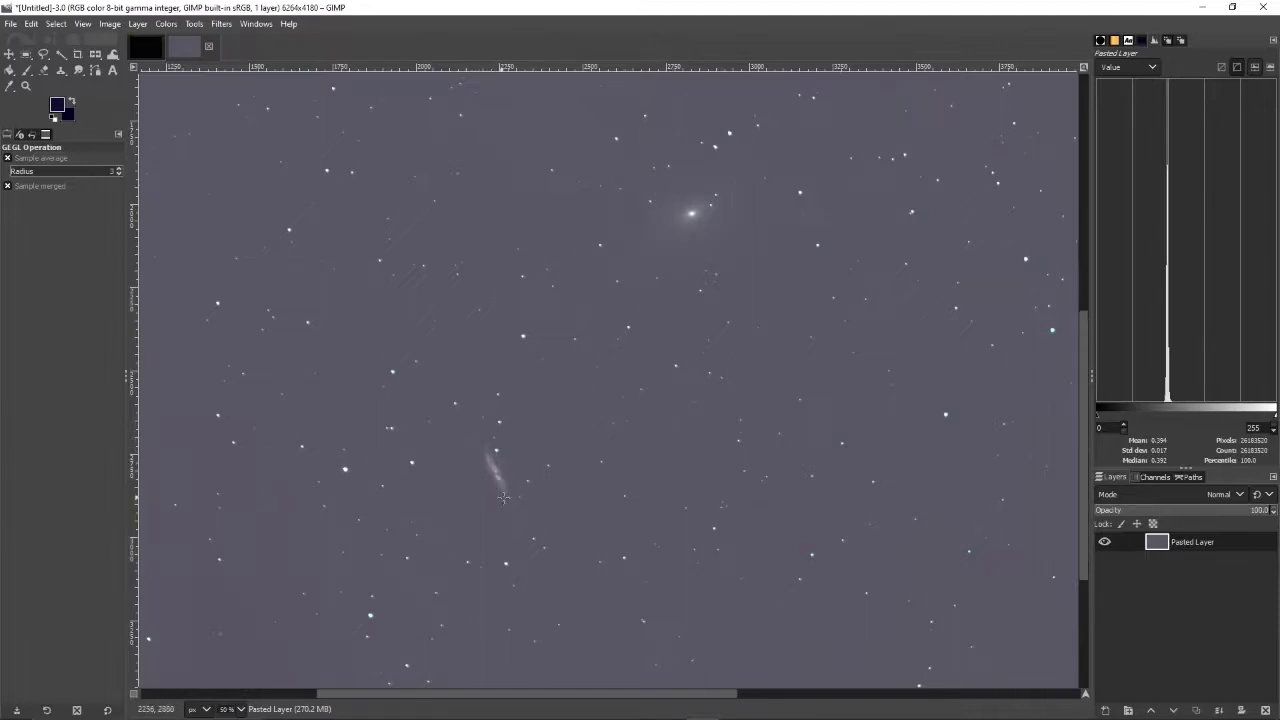
left_click_drag(673, 440, 500, 400)
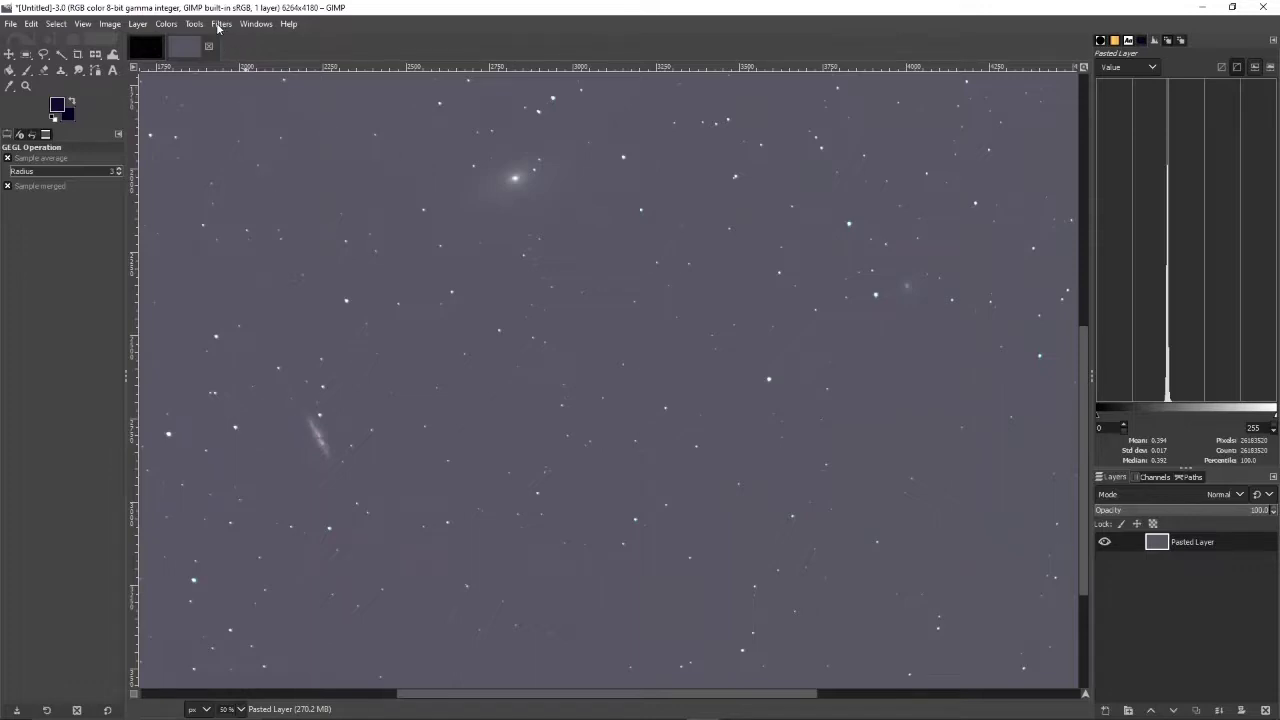
- Apply Levels to the grey Pasted Layer with black input 45 and gamma 1.24
left_click(170, 26)
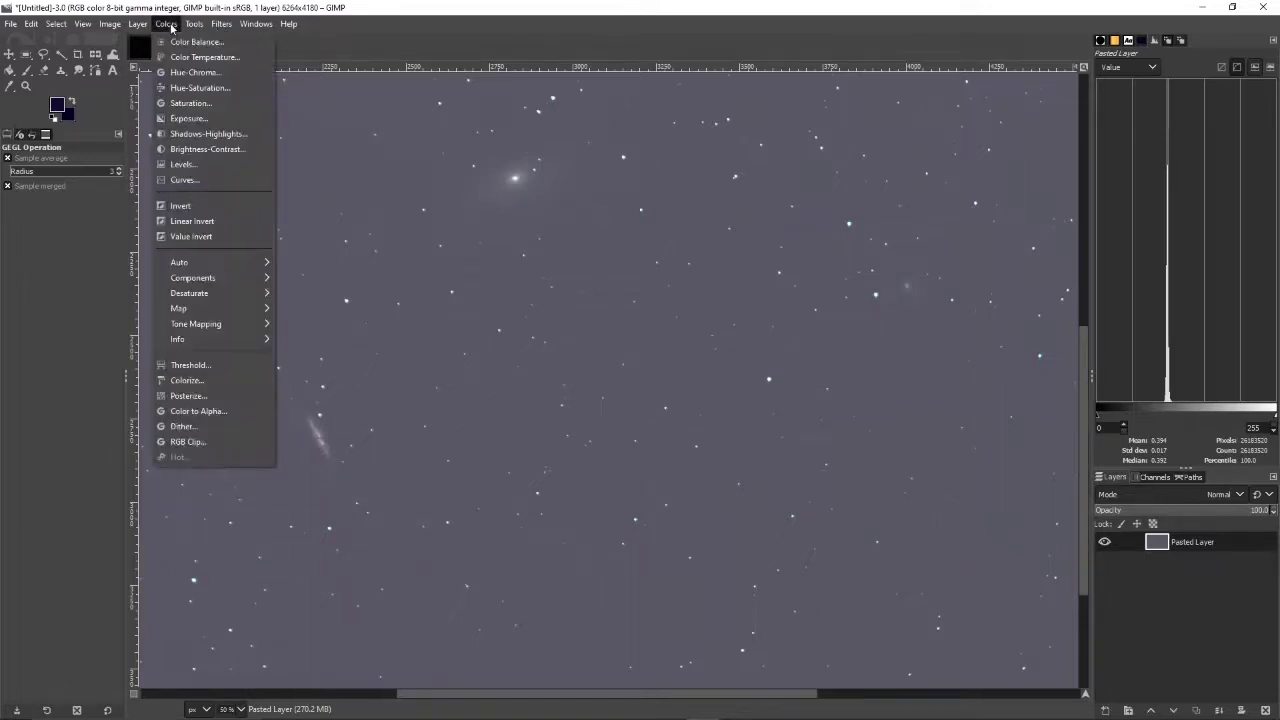
left_click(195, 164)
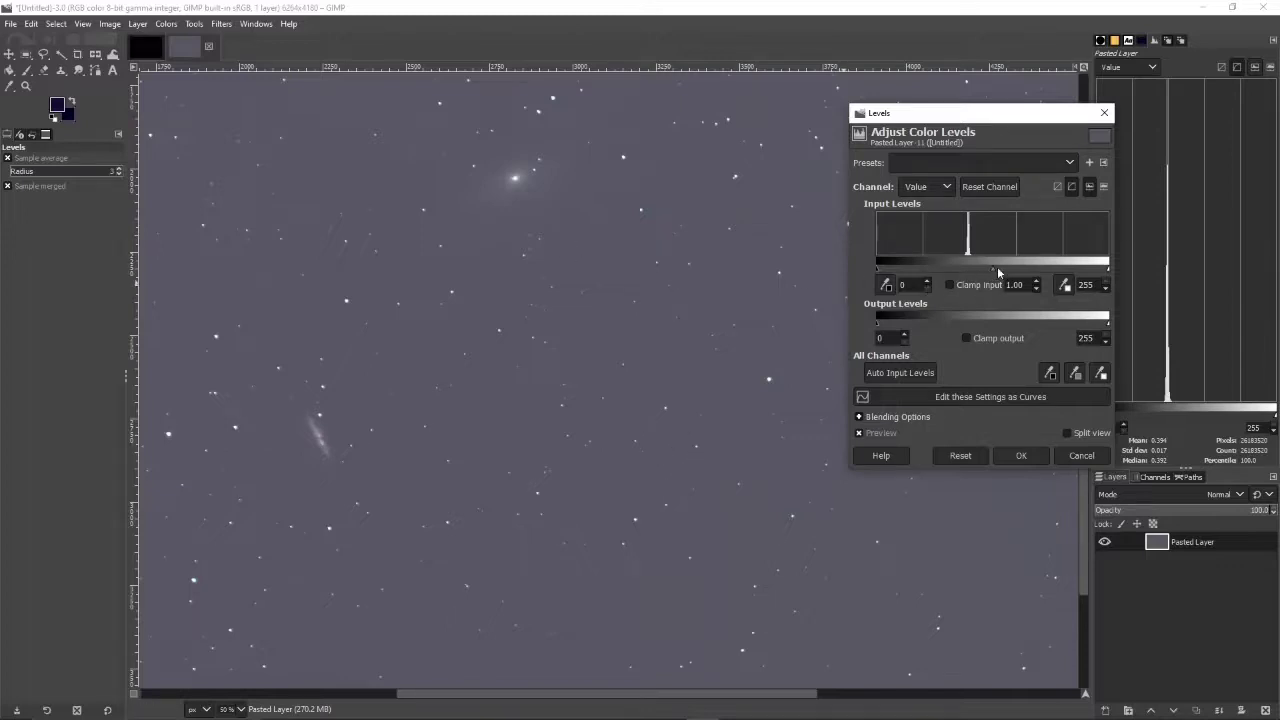
left_click_drag(998, 270, 980, 267)
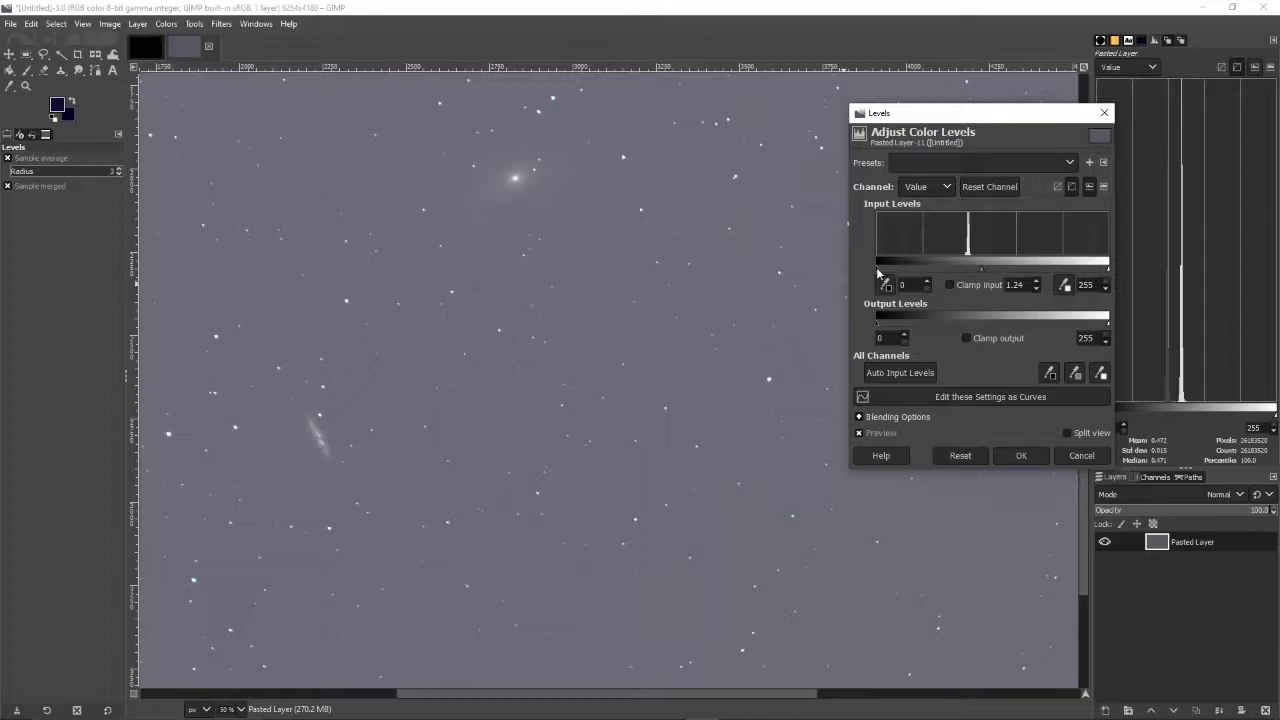
left_click_drag(879, 271, 918, 271)
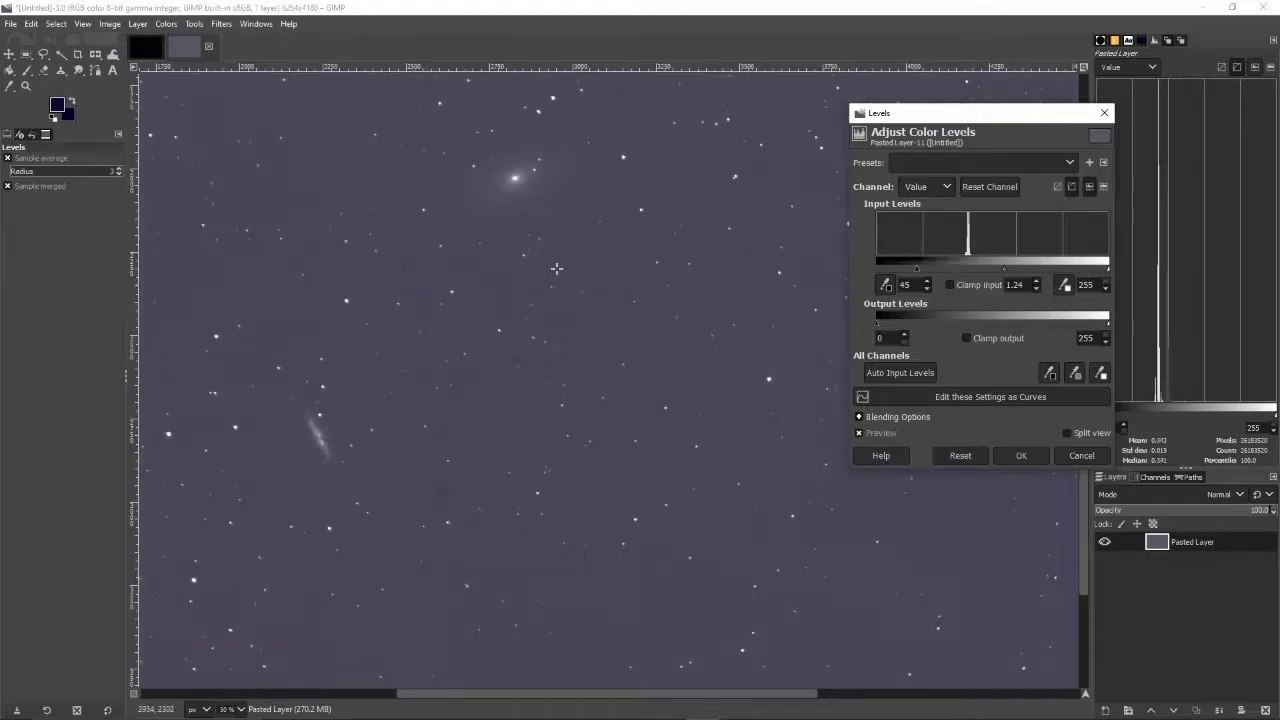
left_click(1019, 455)
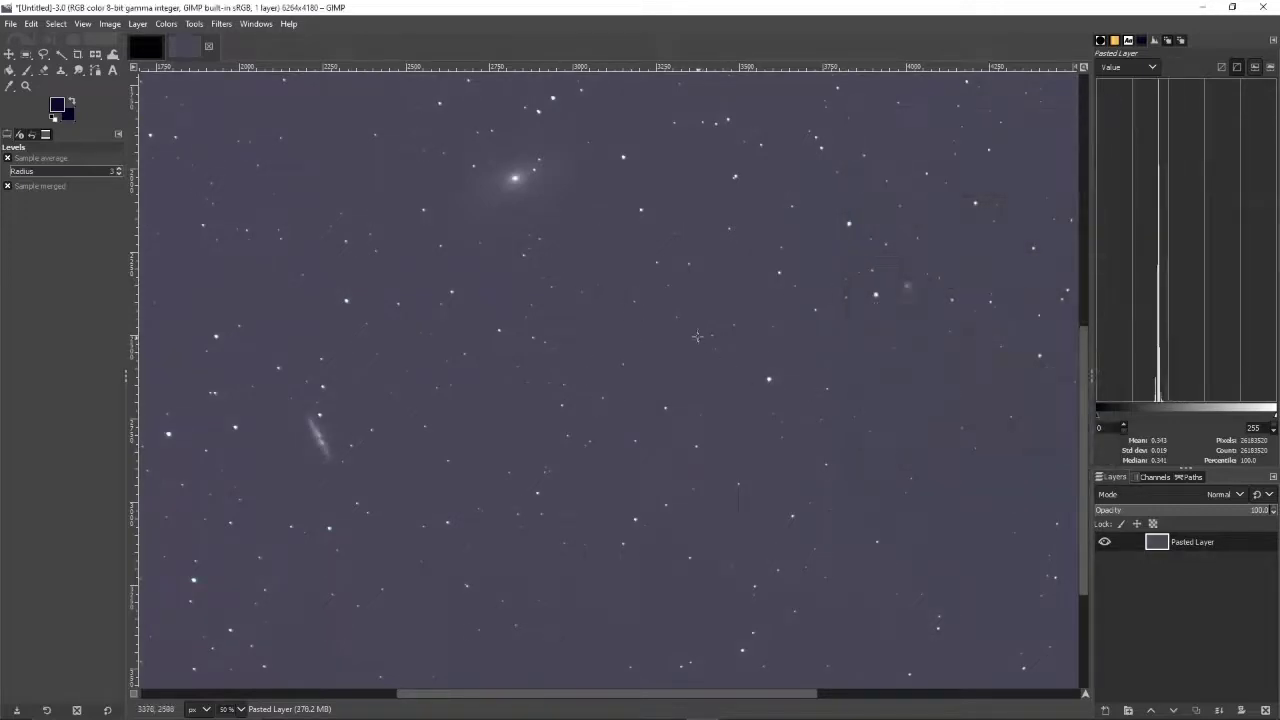
- Apply a second Levels pass, raising gamma and the black point again
key("shift+ctrl+f")
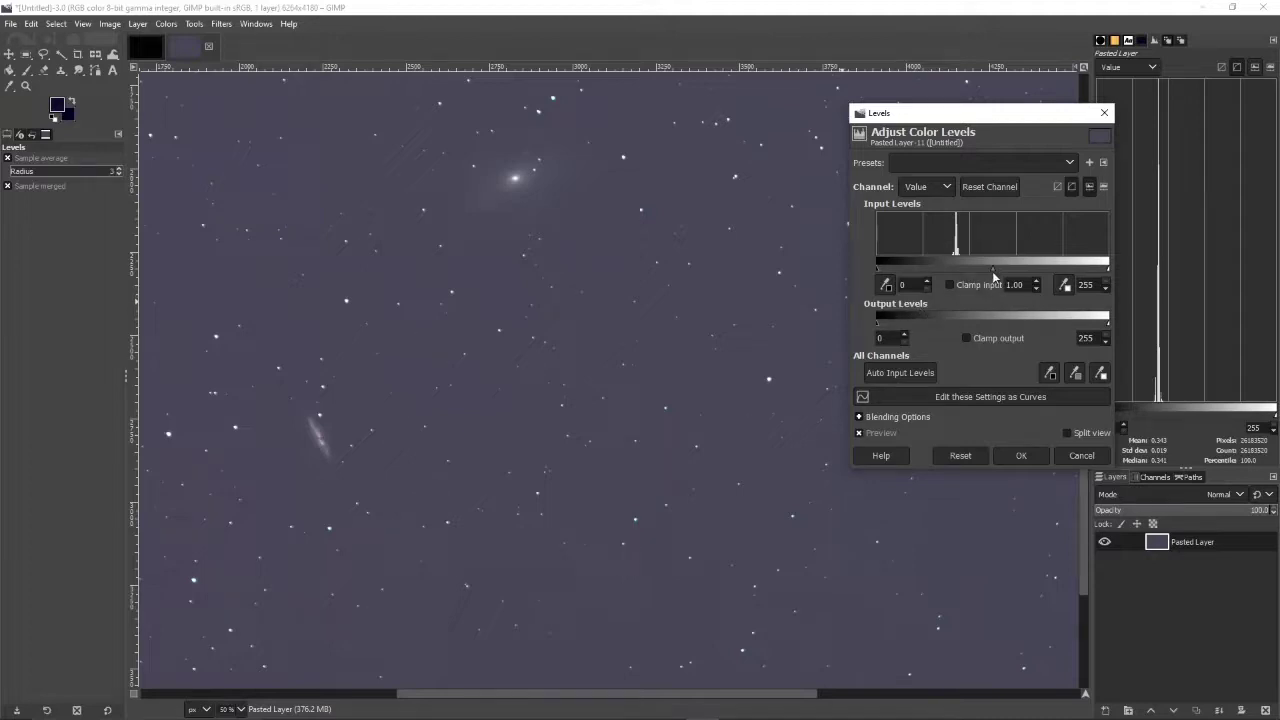
left_click_drag(993, 269, 978, 267)
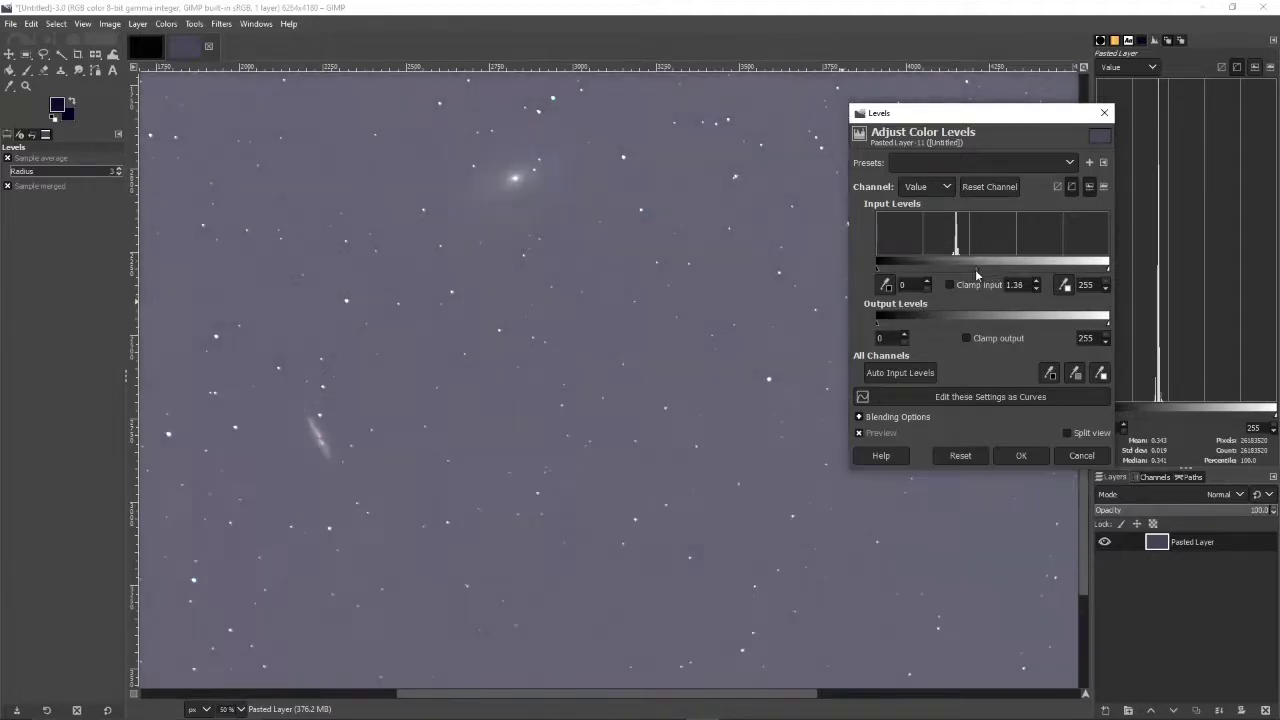
left_click_drag(878, 269, 914, 271)
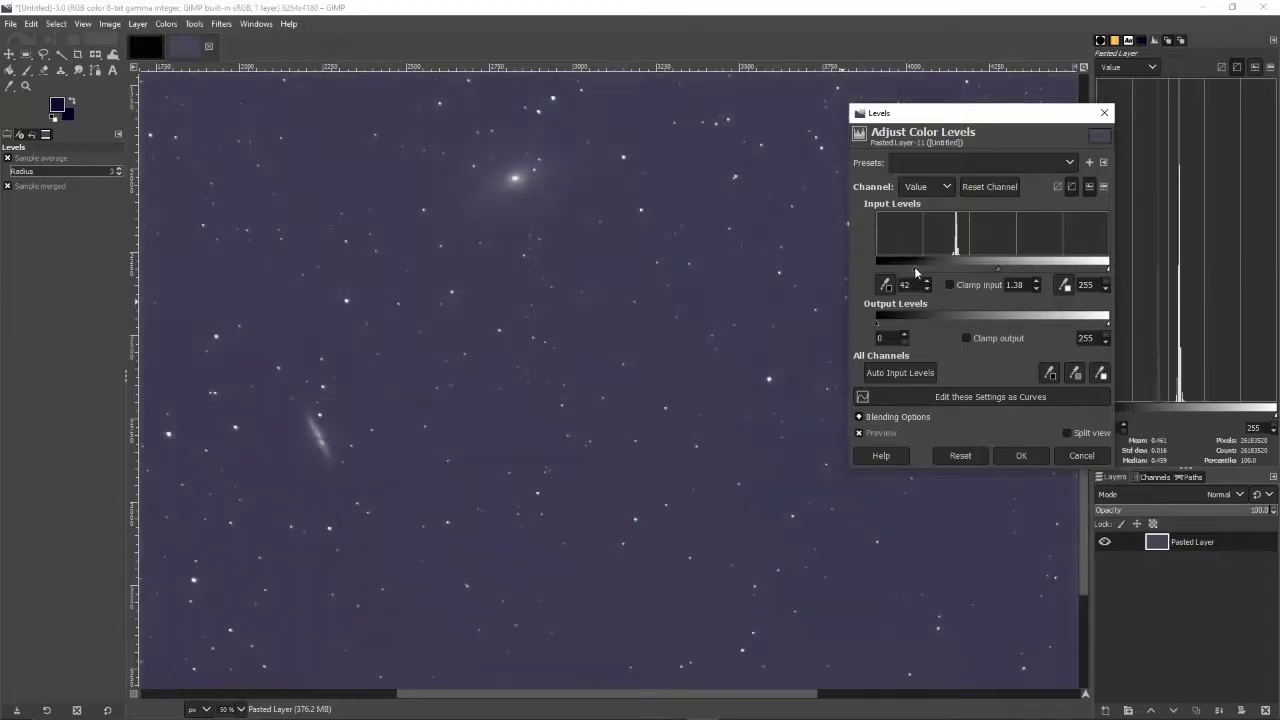
left_click(1019, 456)
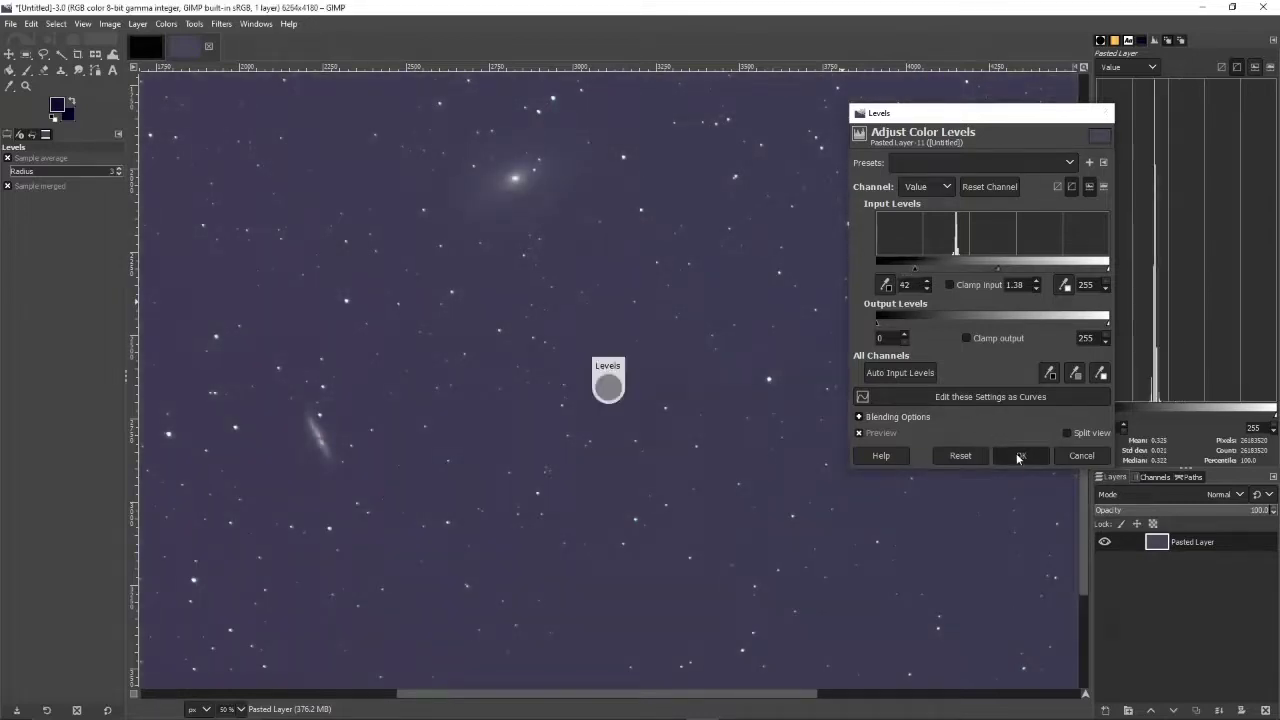
- Apply a third Levels pass with a higher black point and brighter gamma
key("ctrl+shift+f")
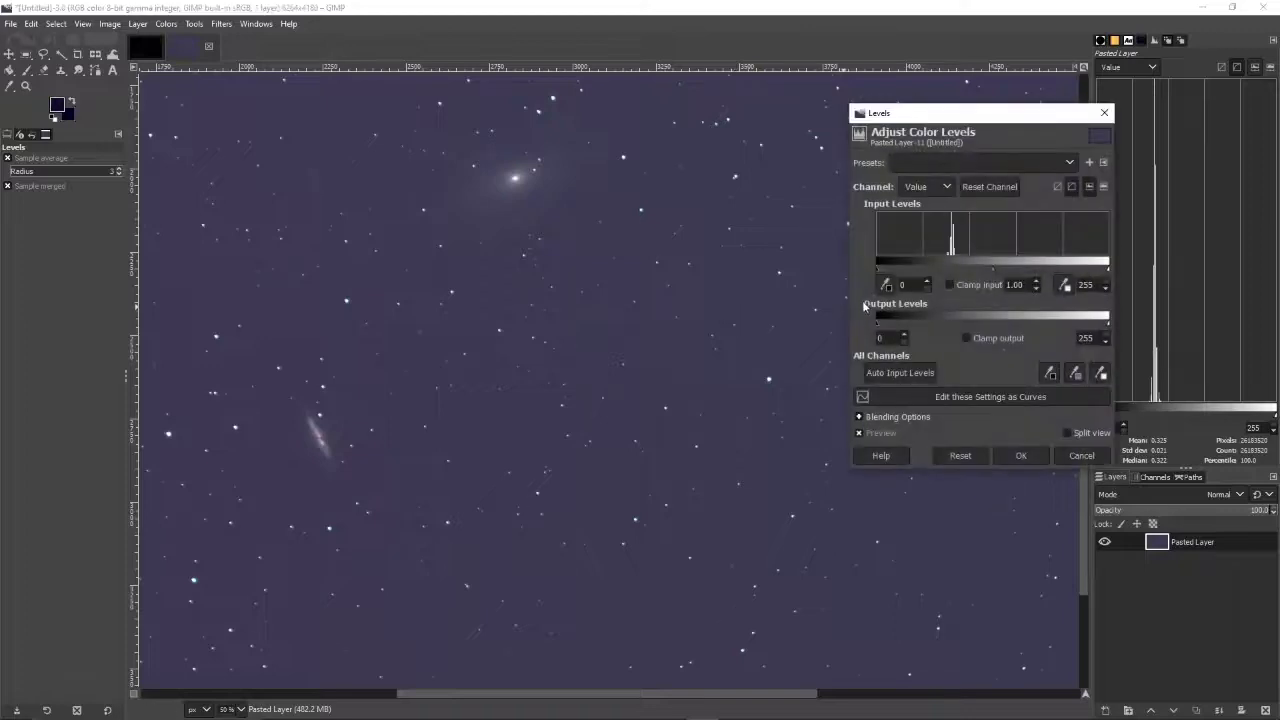
left_click_drag(877, 271, 907, 274)
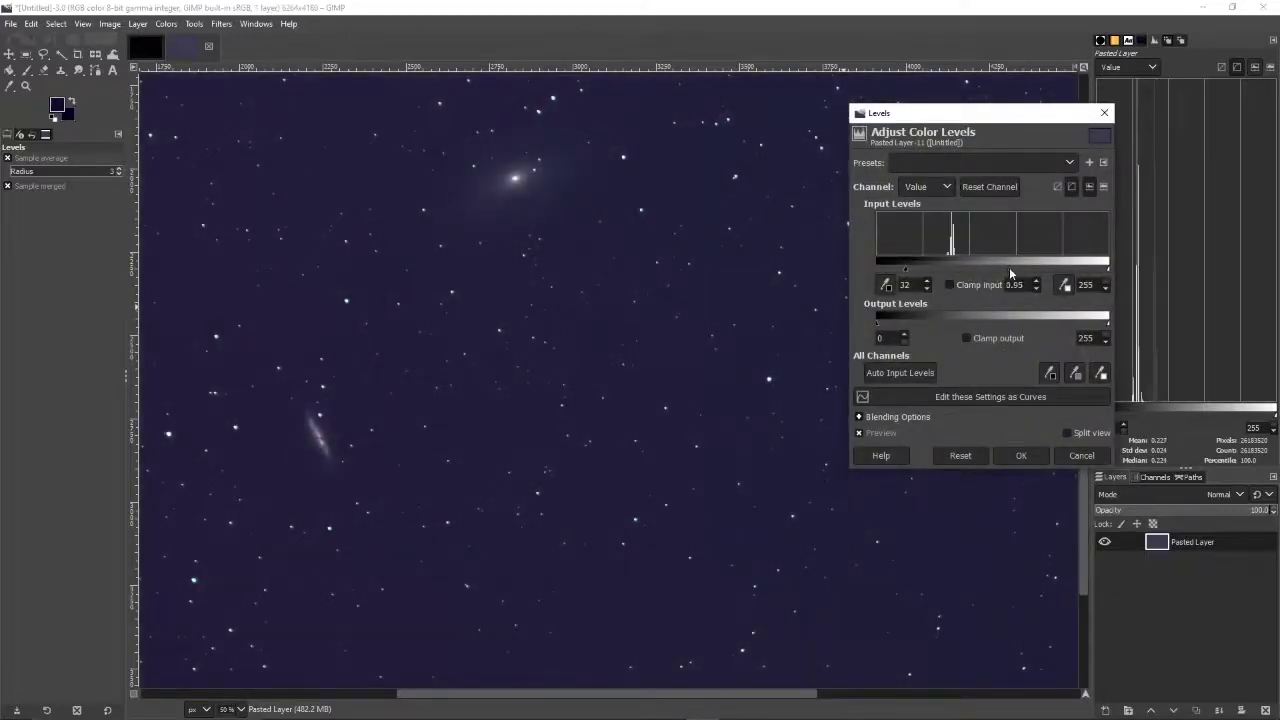
left_click_drag(1005, 272, 993, 269)
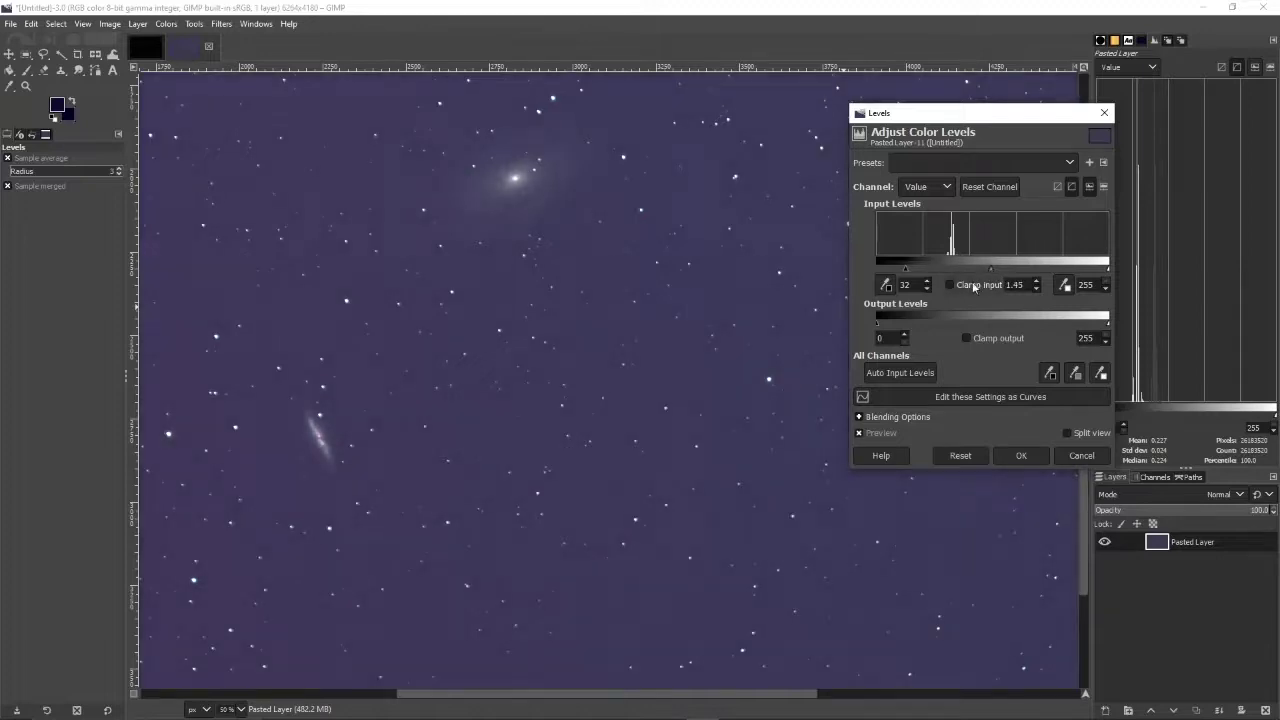
left_click_drag(905, 273, 910, 273)
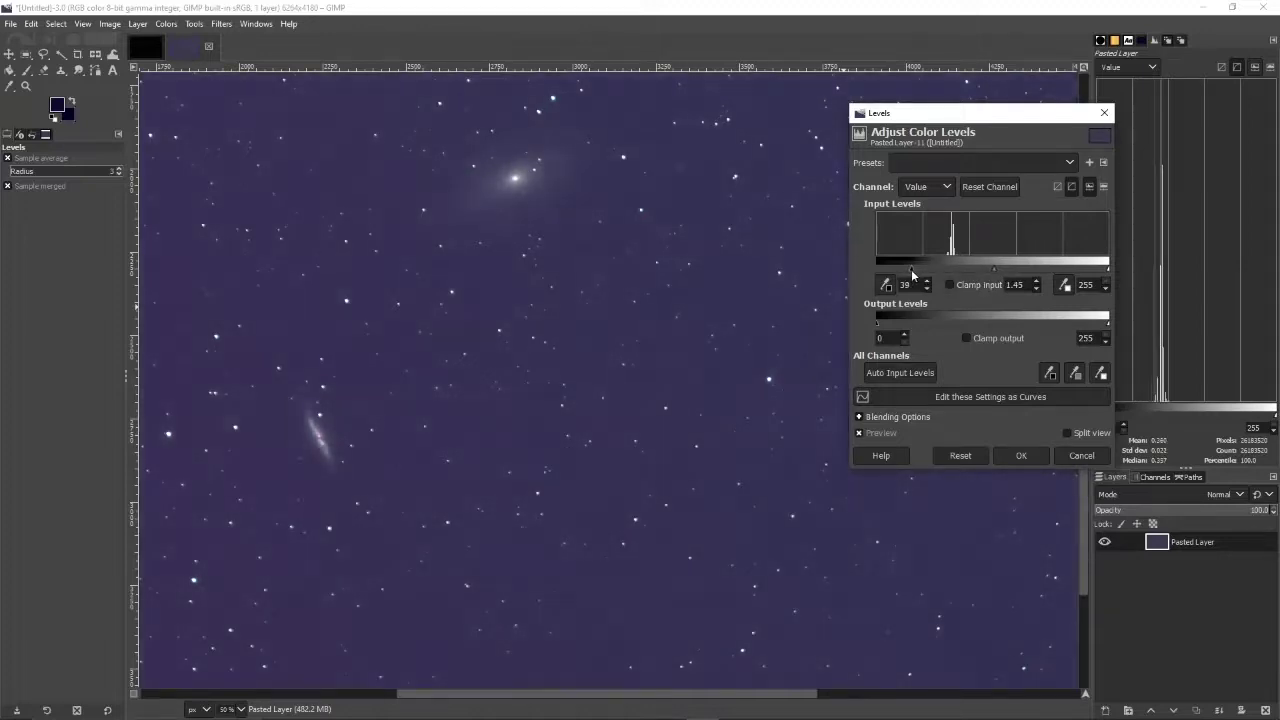
left_click(1021, 455)
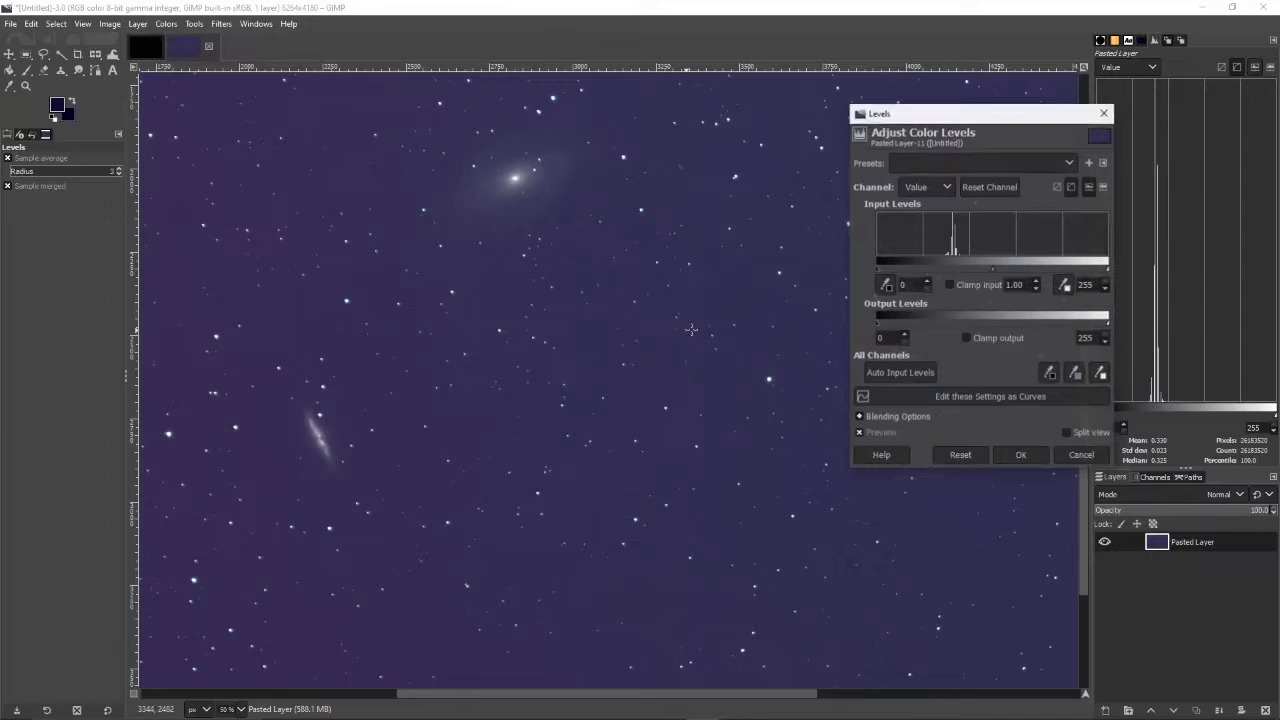
- Apply a final Levels pass, ending near black input 47 and gamma 1.26
key("ctrl+shift+f")
left_click_drag(999, 276, 981, 270)
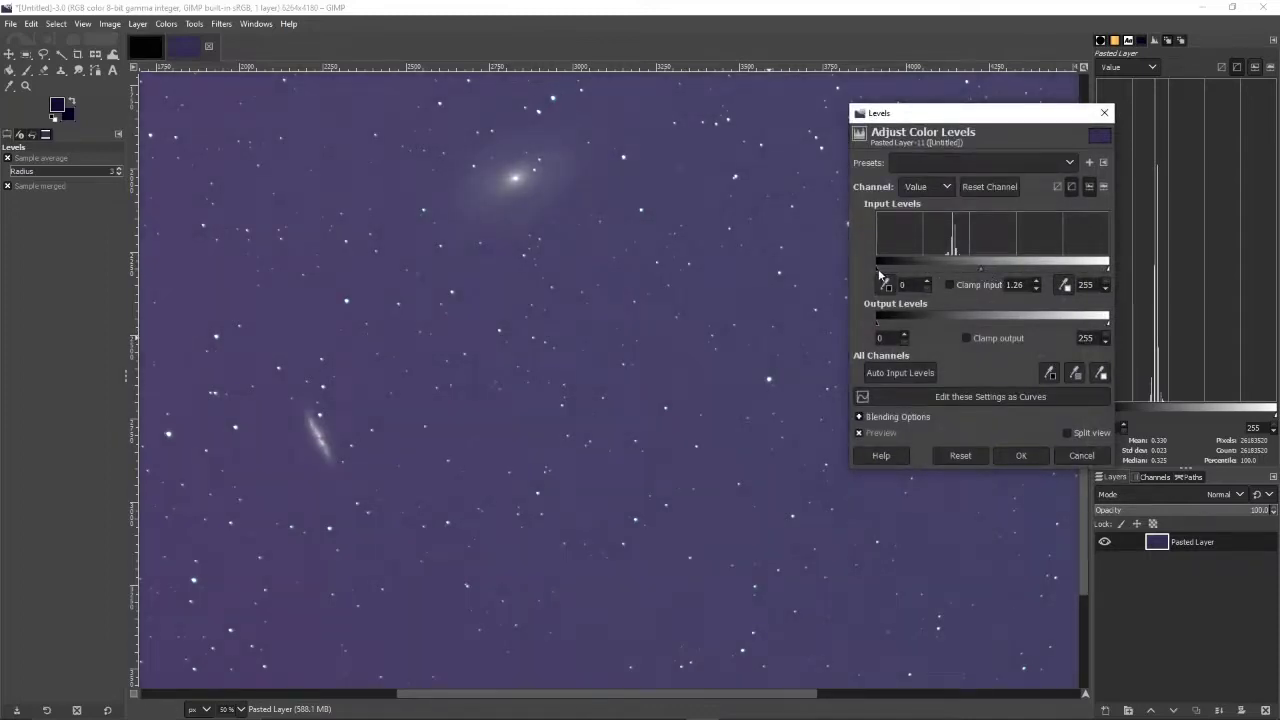
left_click_drag(879, 270, 922, 277)
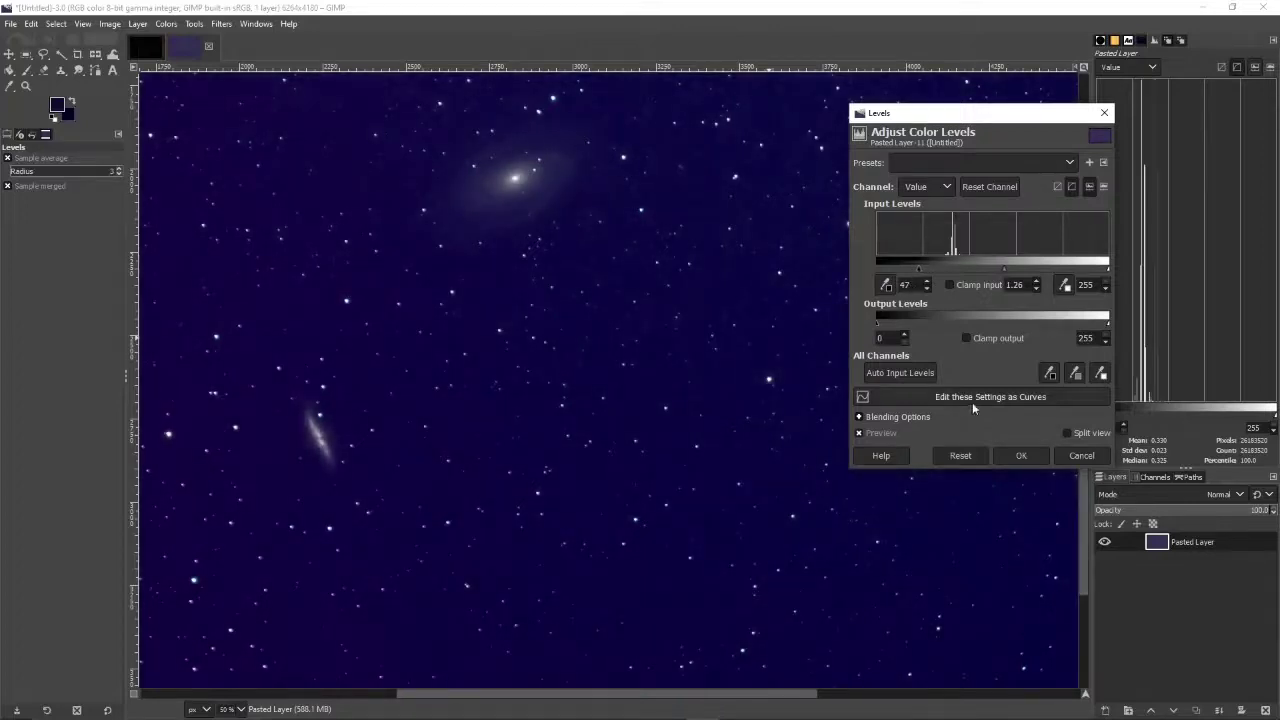
left_click(1019, 456)
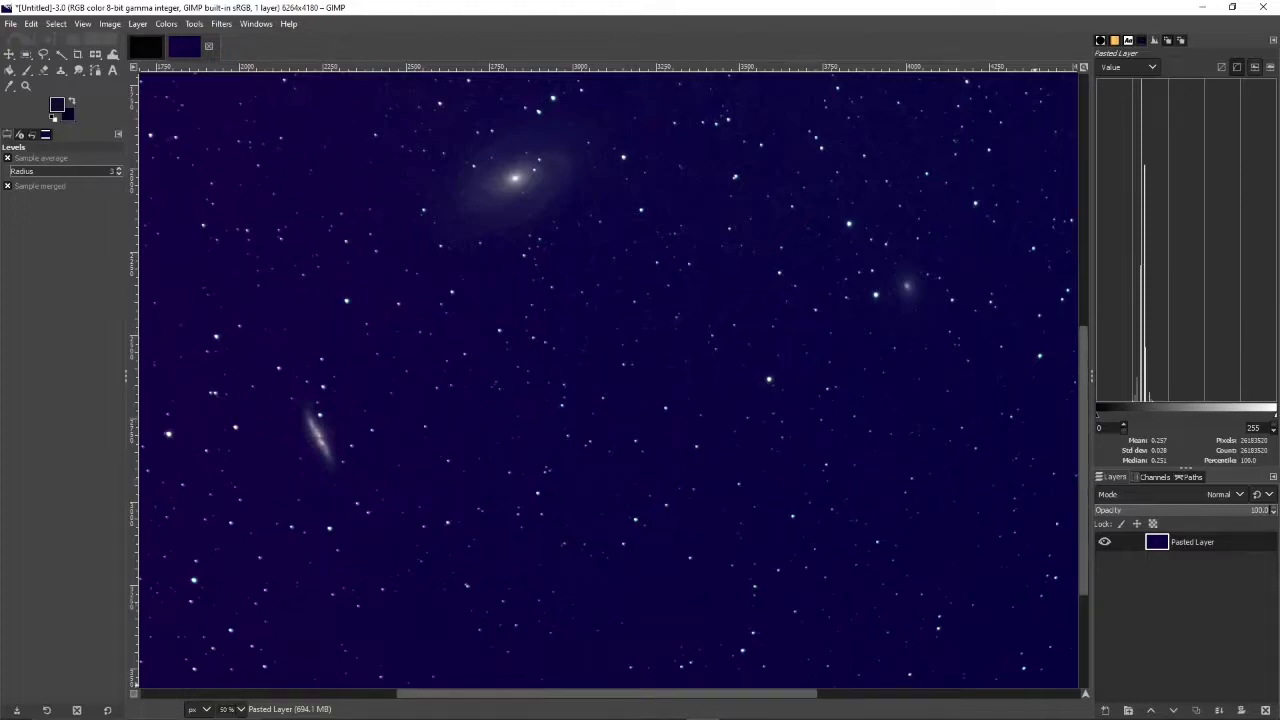
- Duplicate the navy star-field layer, creating 'Pasted Layer copy' above the original
left_click(1196, 710)
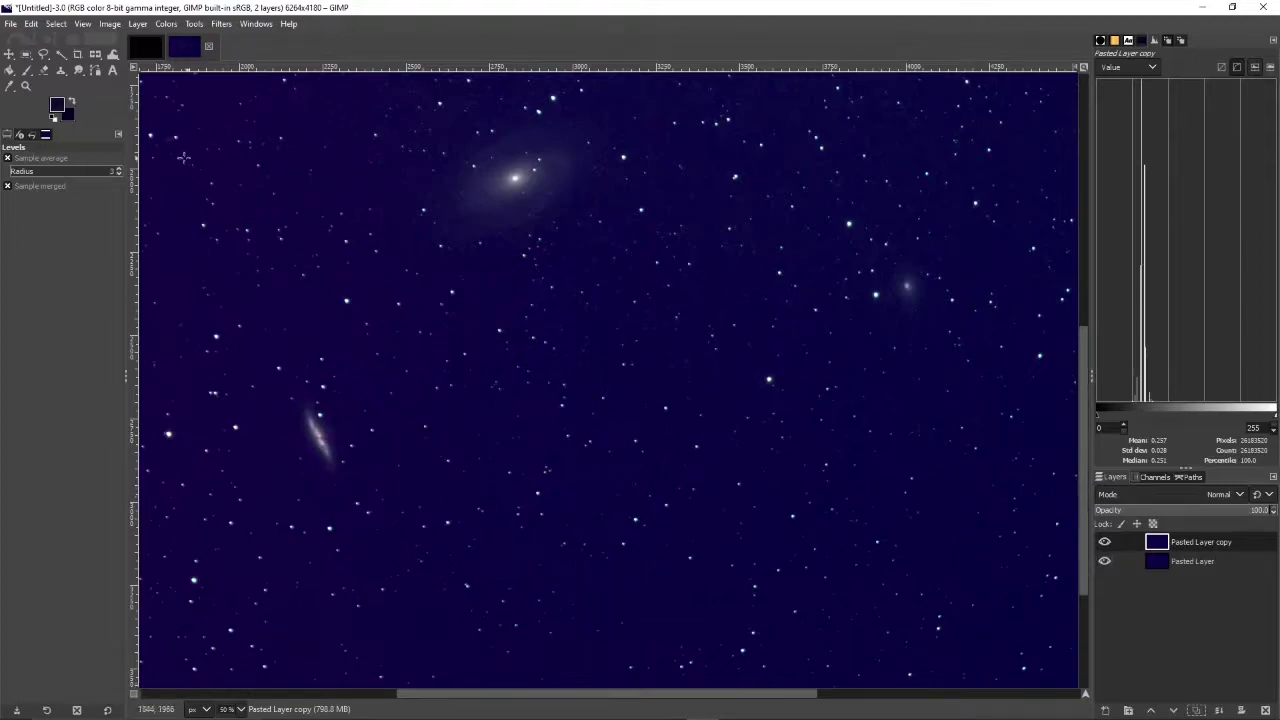
- Lasso the upper galaxy with the Free Select tool
left_click(43, 54)
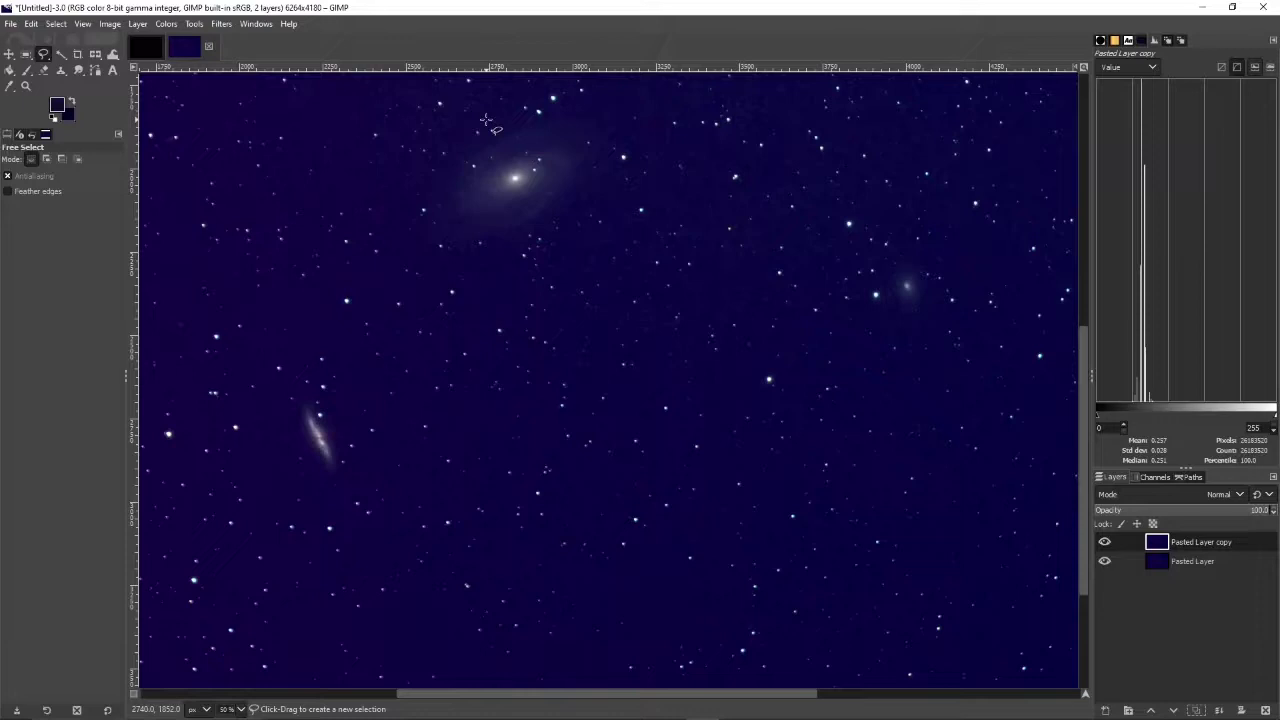
mouse_move(483, 119)
left_mouse_down()
mouse_move(437, 145)
mouse_move(423, 206)
mouse_move(428, 238)
mouse_move(484, 264)
mouse_move(555, 243)
mouse_move(598, 196)
mouse_move(610, 143)
mouse_move(562, 114)
mouse_move(484, 119)
left_mouse_up()
key("Return")
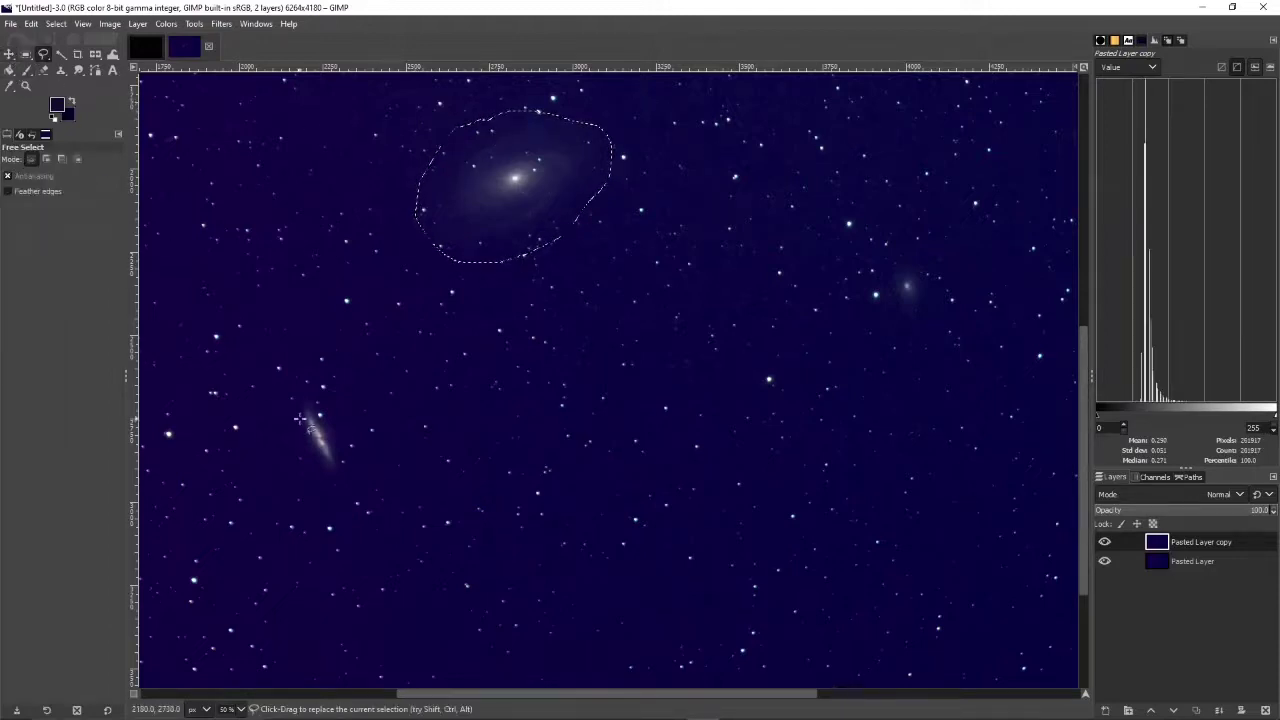
- Add freehand selections around the lower-left galaxy and the small right-hand galaxy
key("shift")
mouse_move(355, 410)
left_mouse_down()
mouse_move(311, 365)
mouse_move(272, 363)
mouse_move(275, 447)
mouse_move(325, 496)
mouse_move(352, 483)
mouse_move(355, 411)
left_mouse_up()
key("Return")
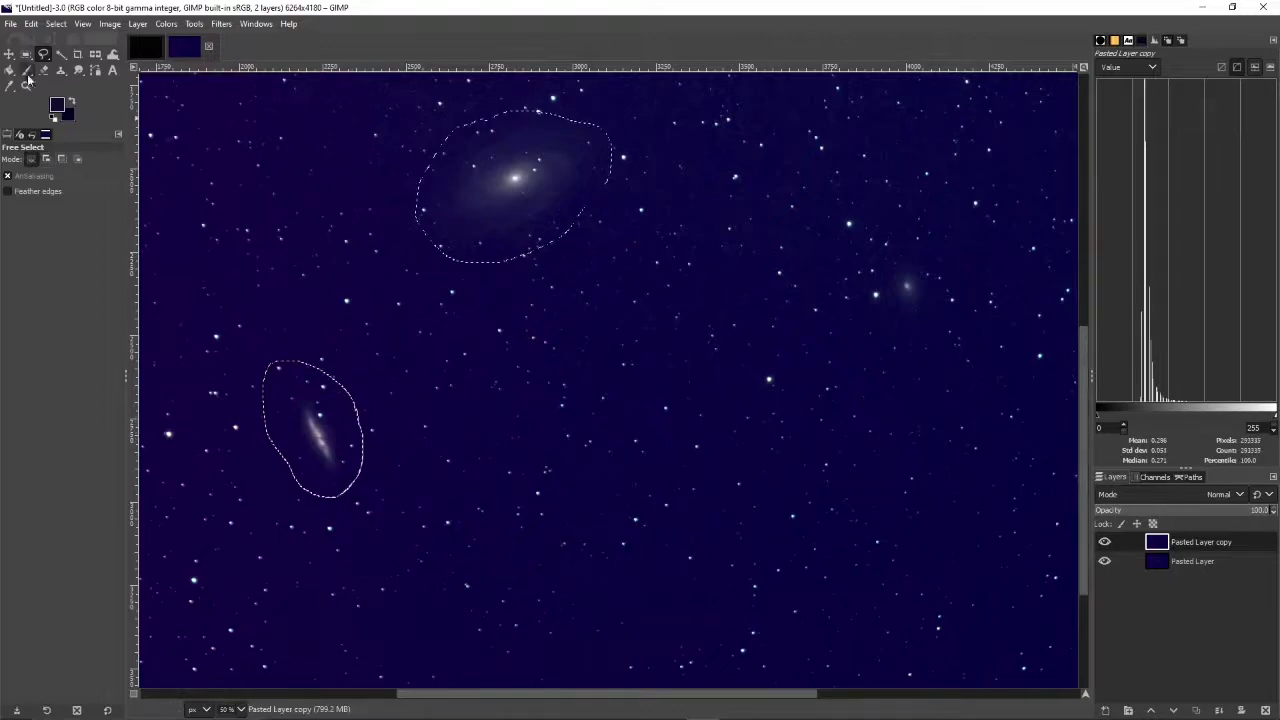
left_click(9, 54)
left_click(43, 55)
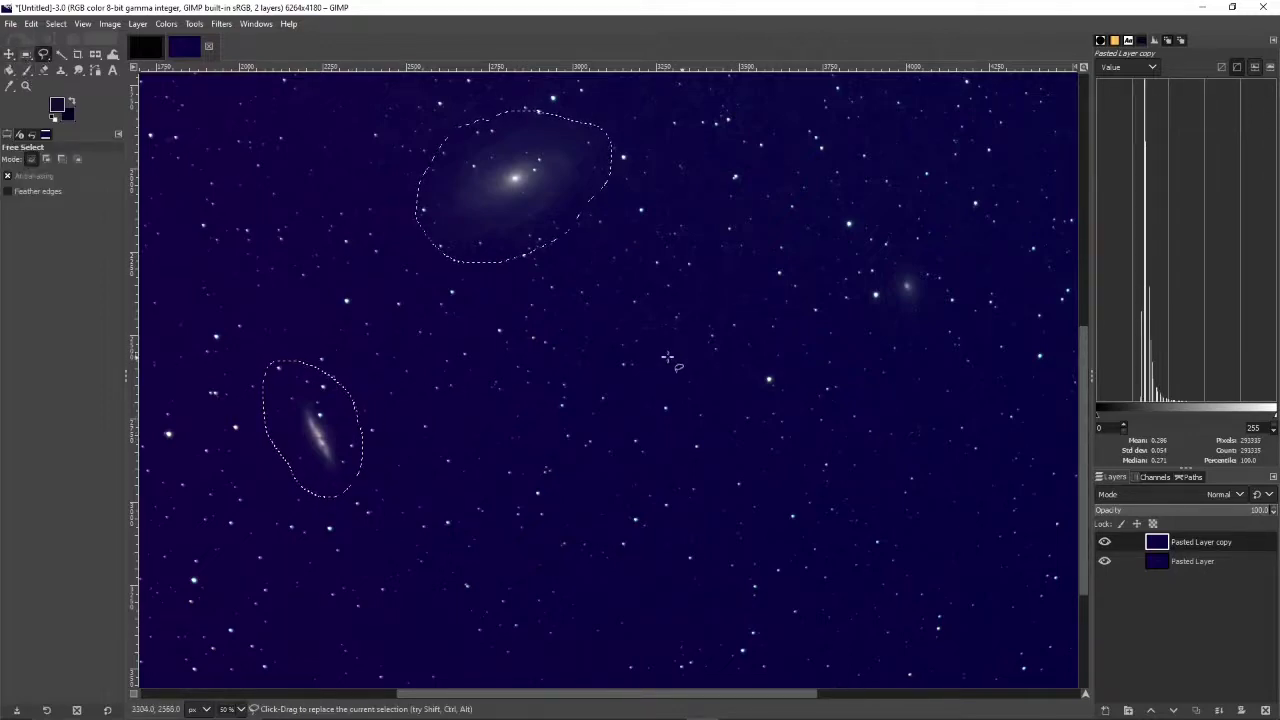
mouse_move(904, 244)
left_mouse_down()
mouse_move(879, 310)
mouse_move(913, 330)
mouse_move(943, 315)
mouse_move(903, 243)
left_mouse_up()
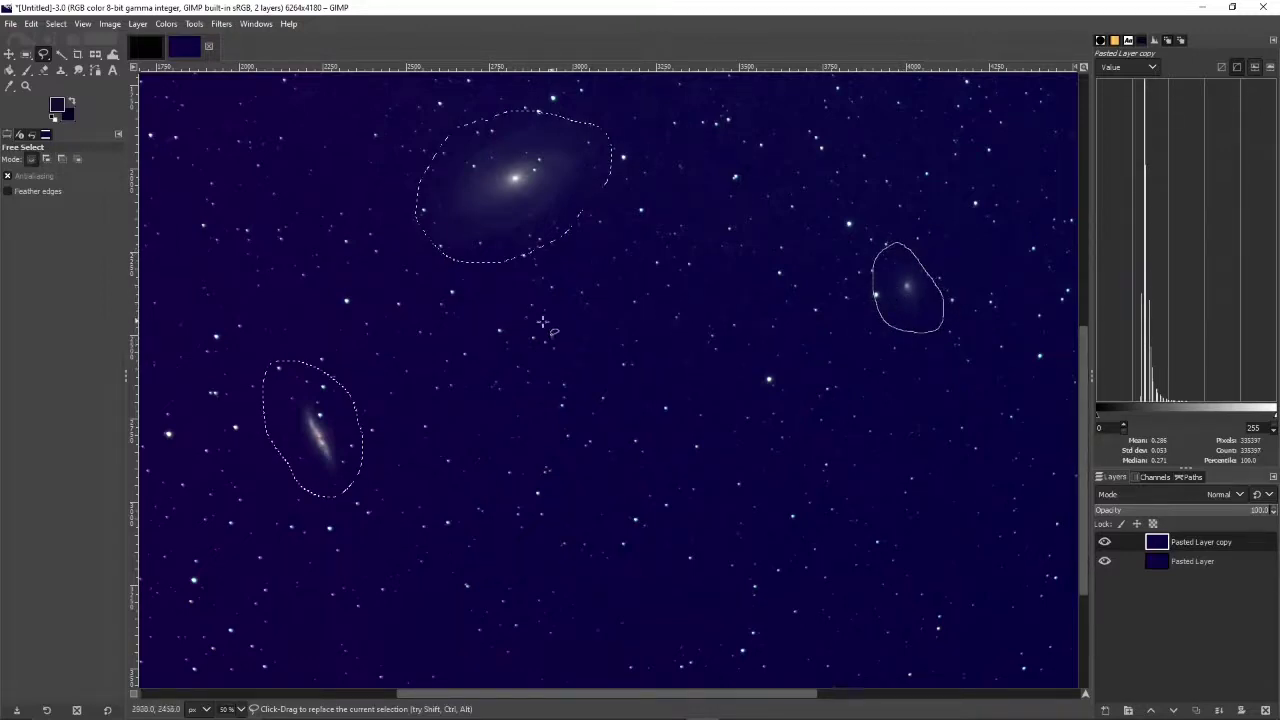
key("Return")
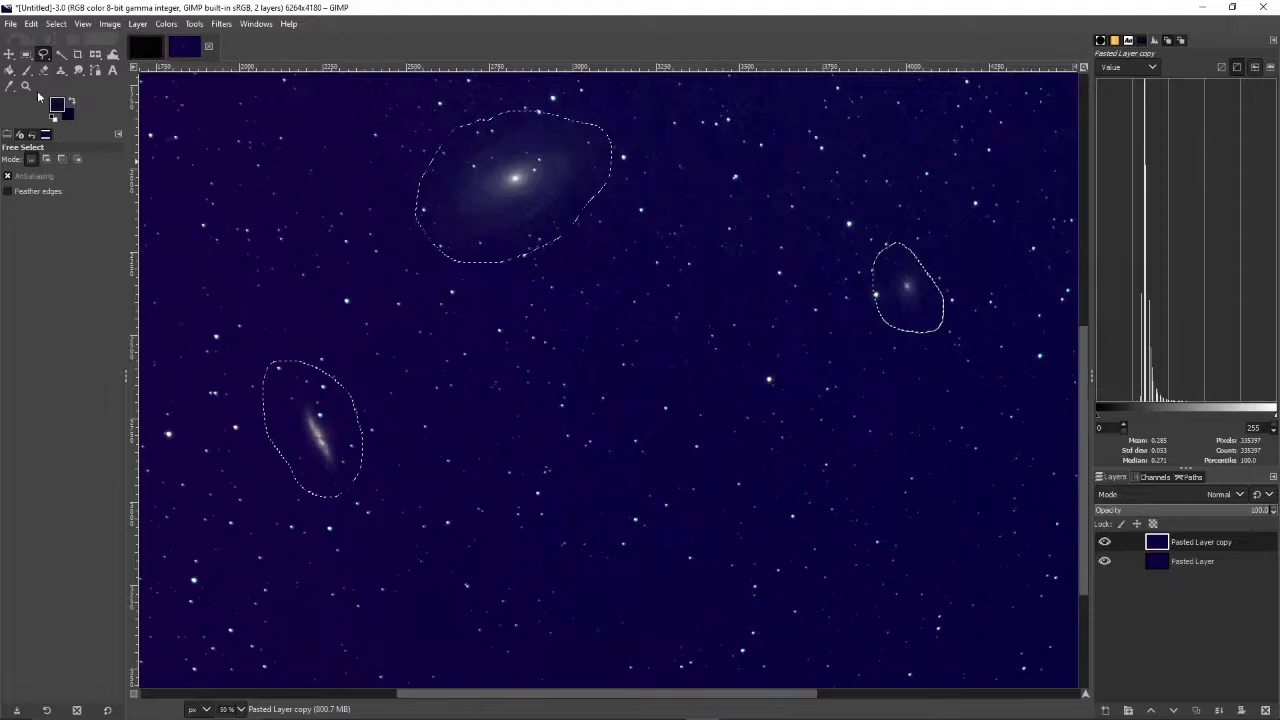
- Feather the three galaxy selections by 25 px using Select > Feather
left_click(8, 87)
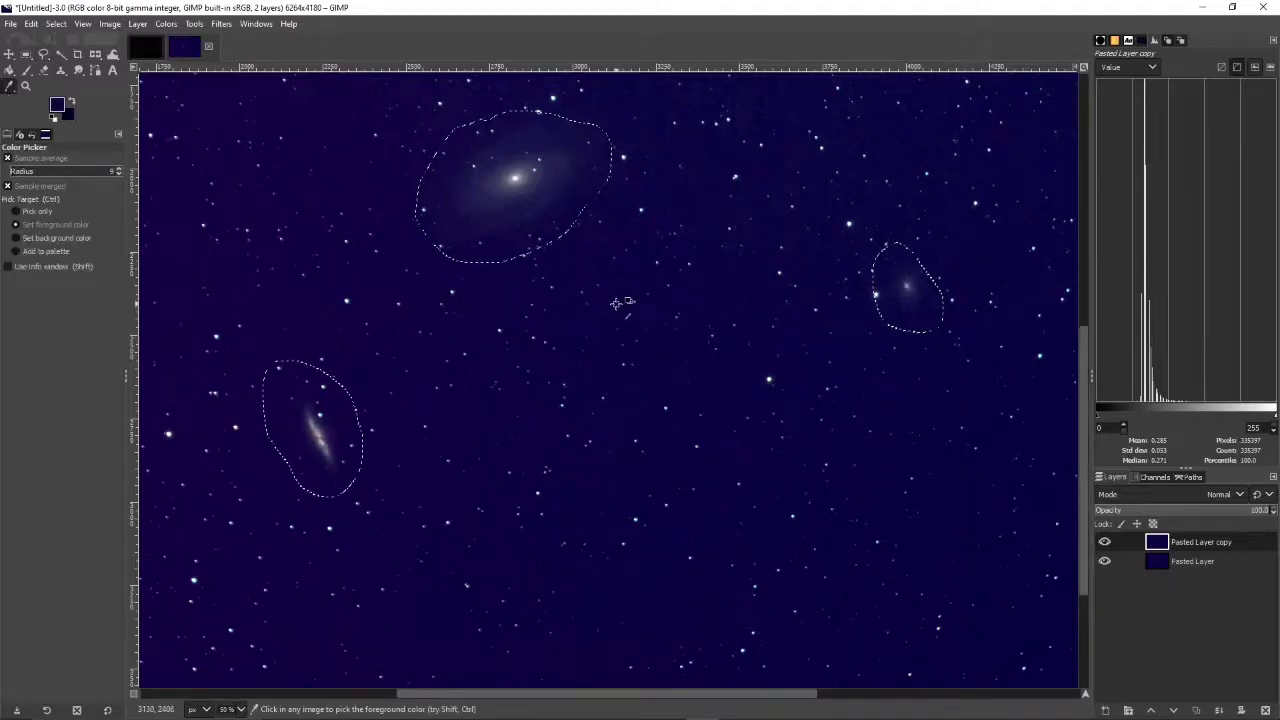
left_click(55, 24)
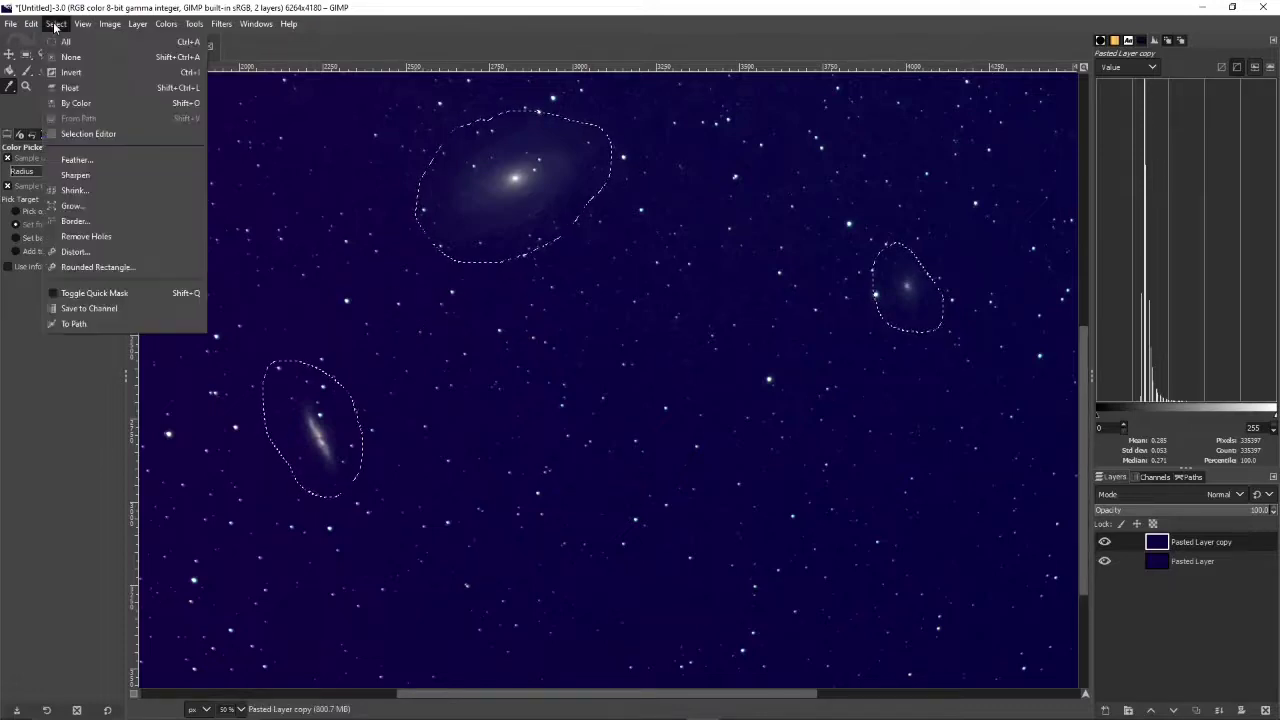
left_click(77, 159)
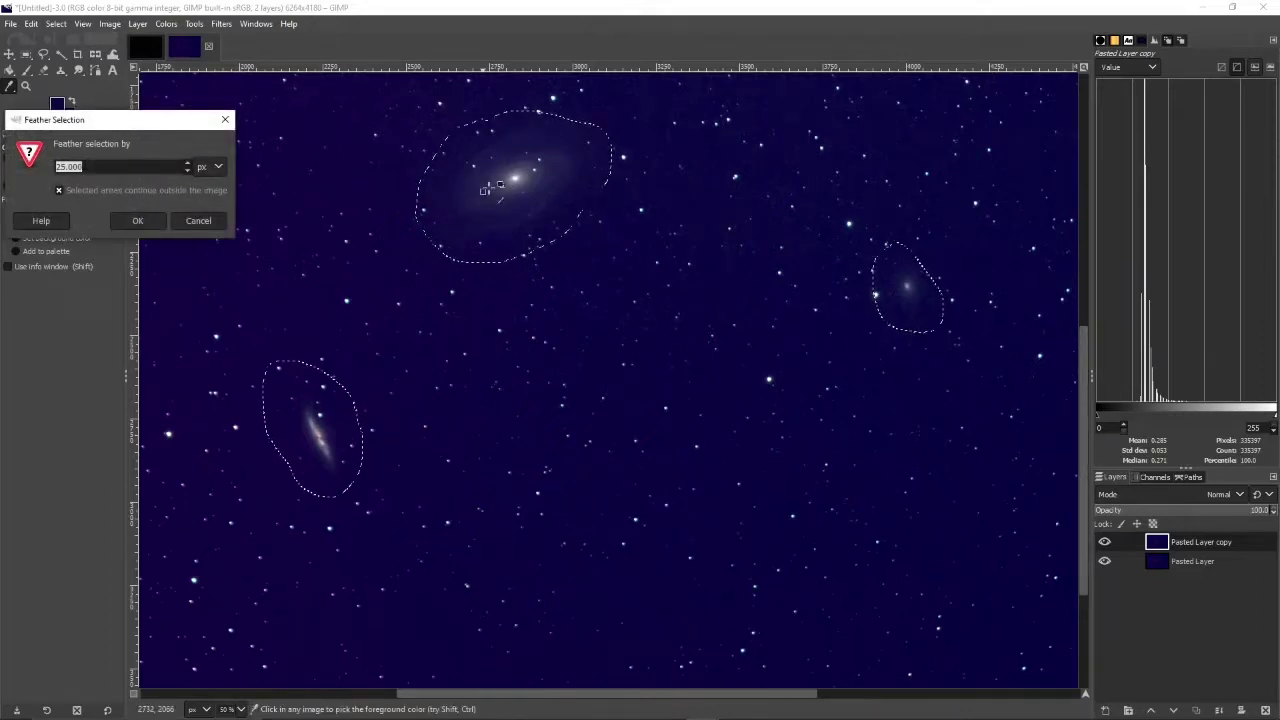
left_click(139, 220)
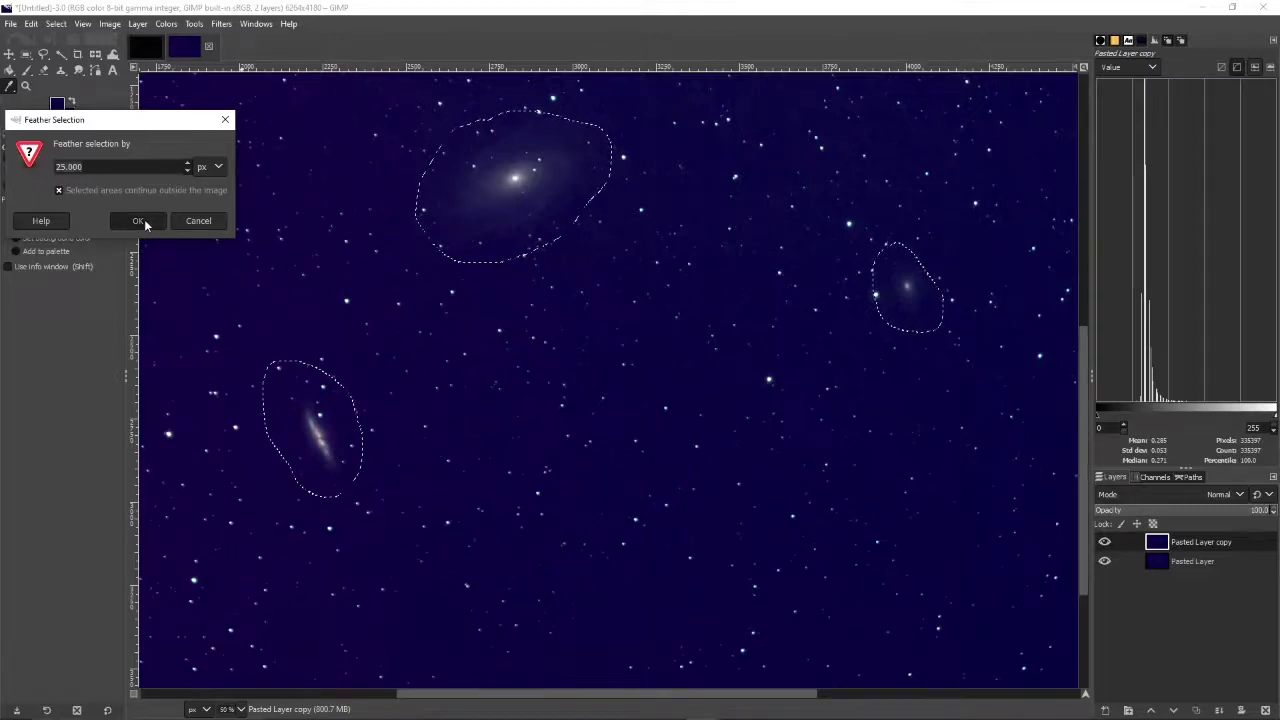
- Bucket-fill the galaxy selections with the navy sky colour, then clear the selection
left_click(9, 70)
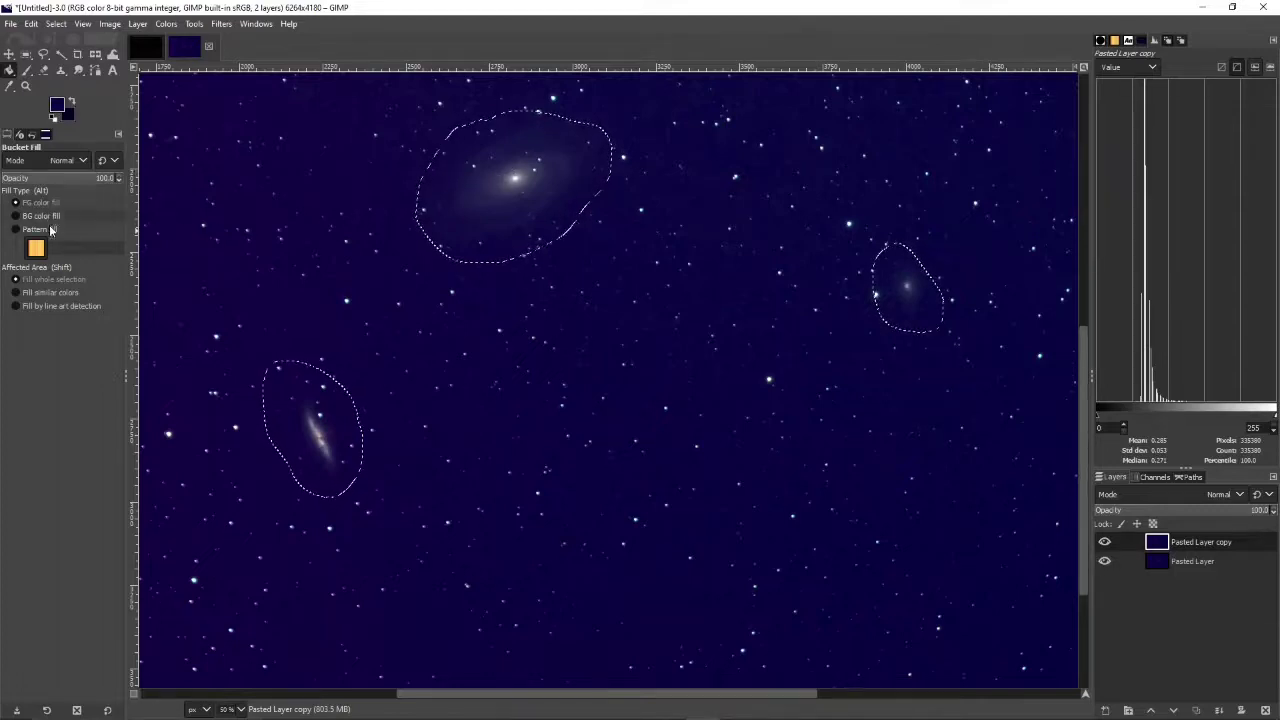
left_click(521, 177)
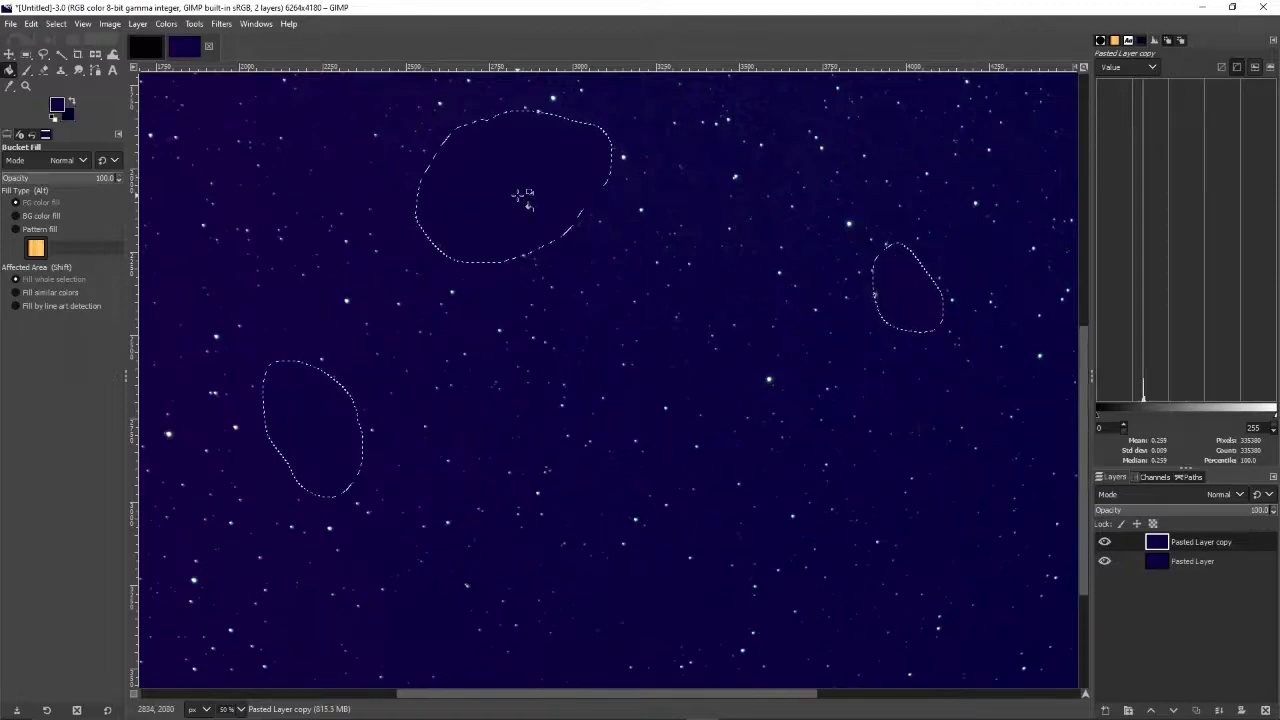
key("ctrl")
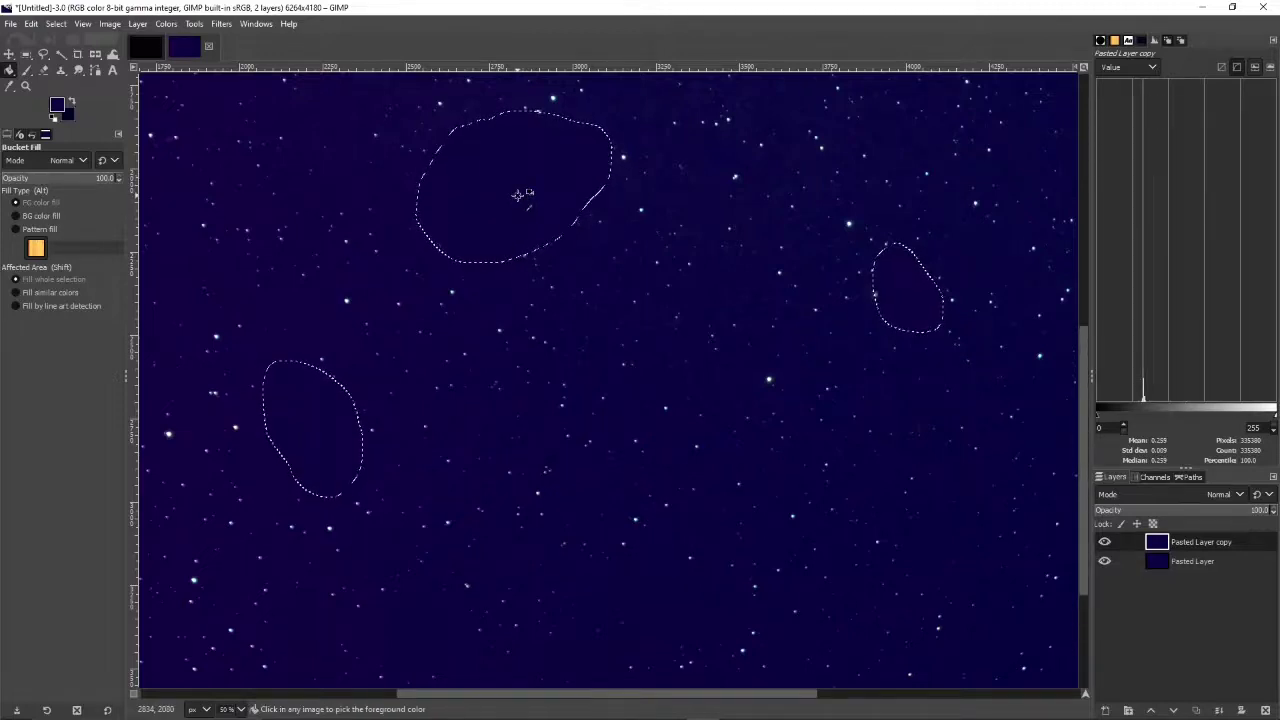
key("shift")
key("ctrl+shift+a")
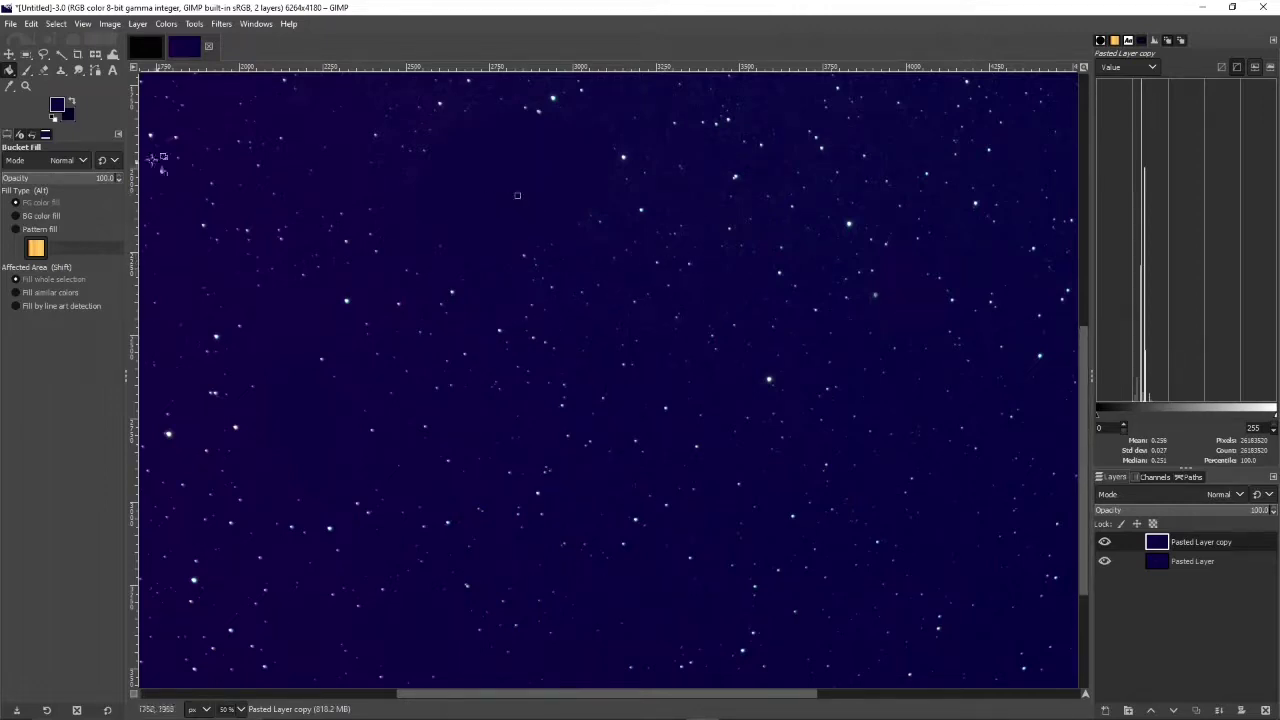
left_click(43, 54)
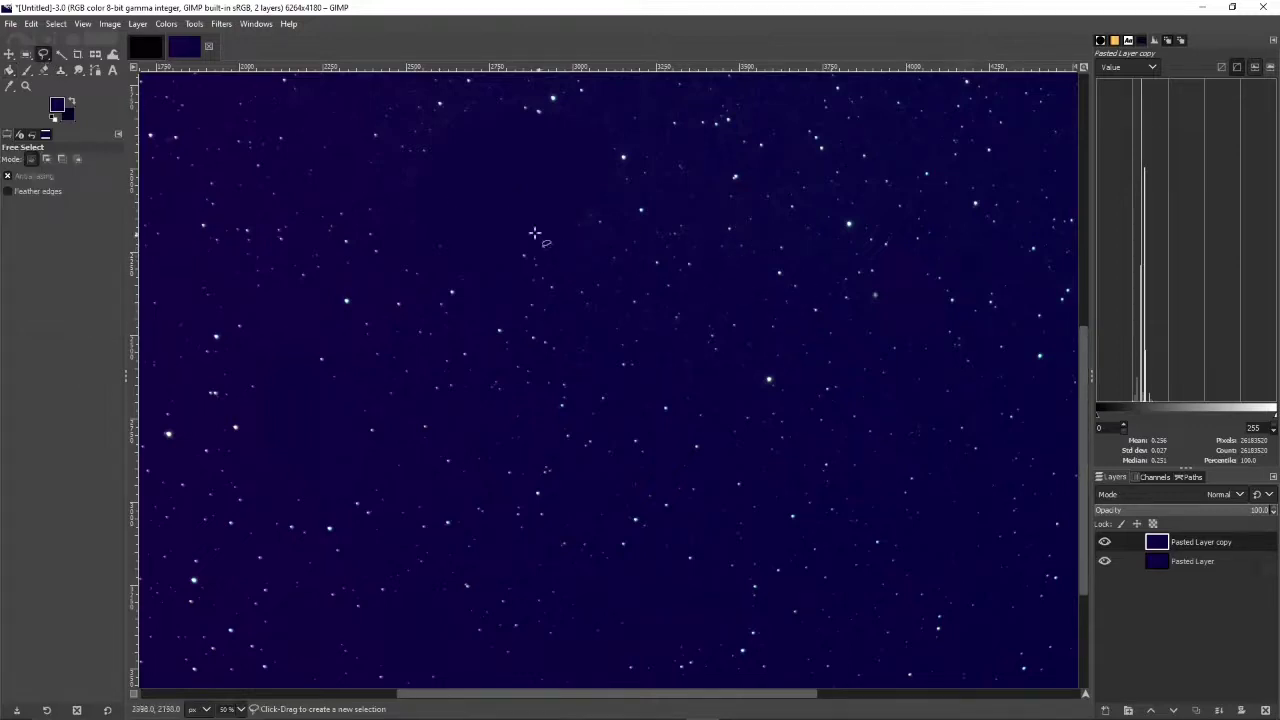
- Apply a Gaussian blur of about 99.36 to Pasted Layer copy
left_click(222, 24)
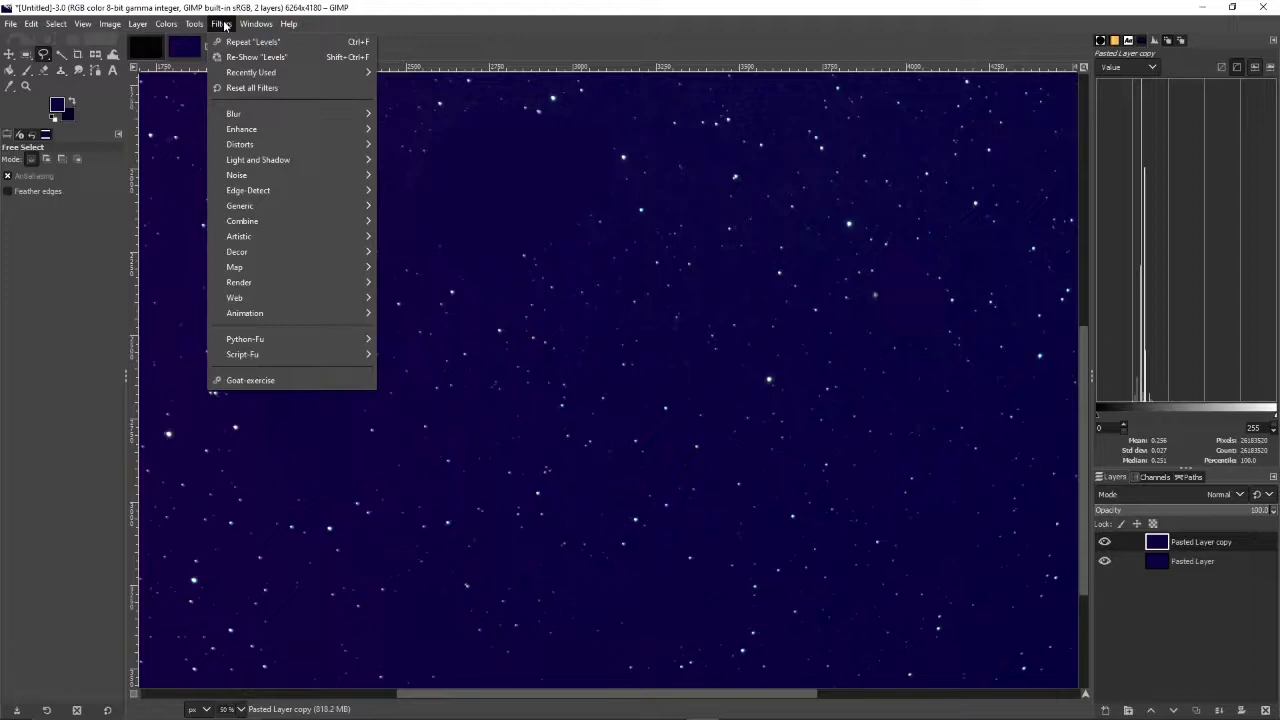
mouse_move(234, 118)
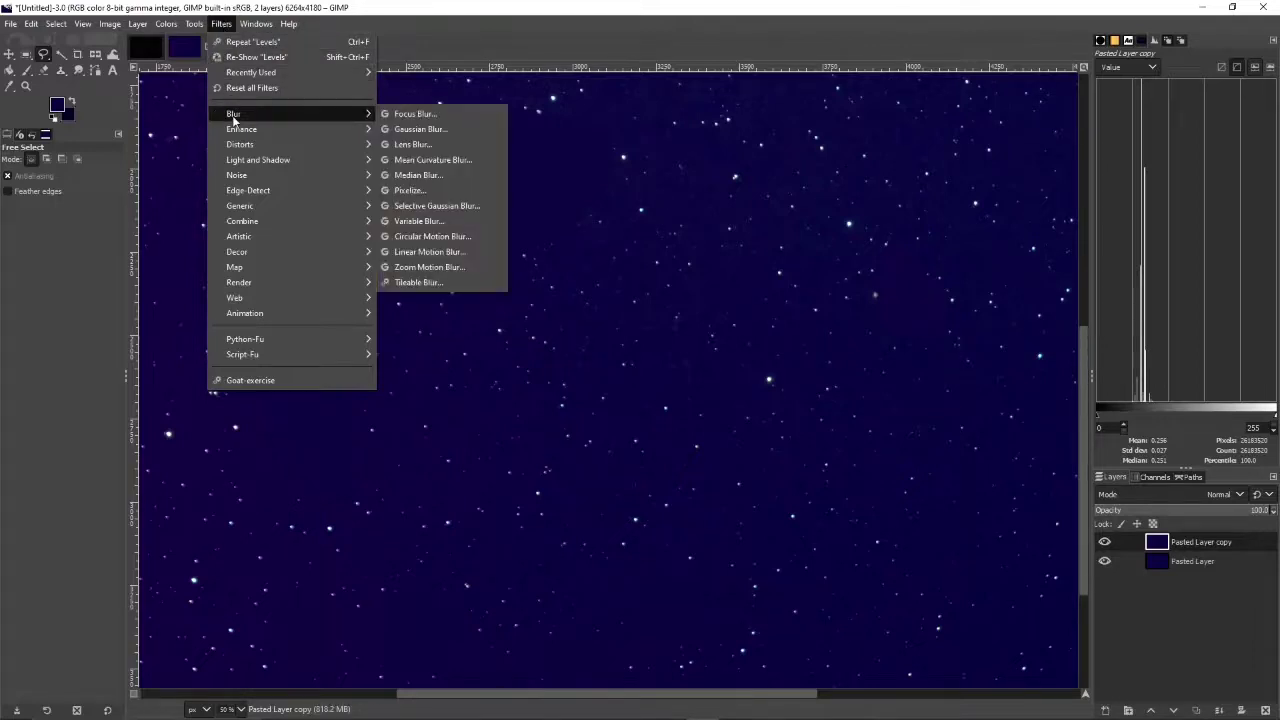
left_click(418, 129)
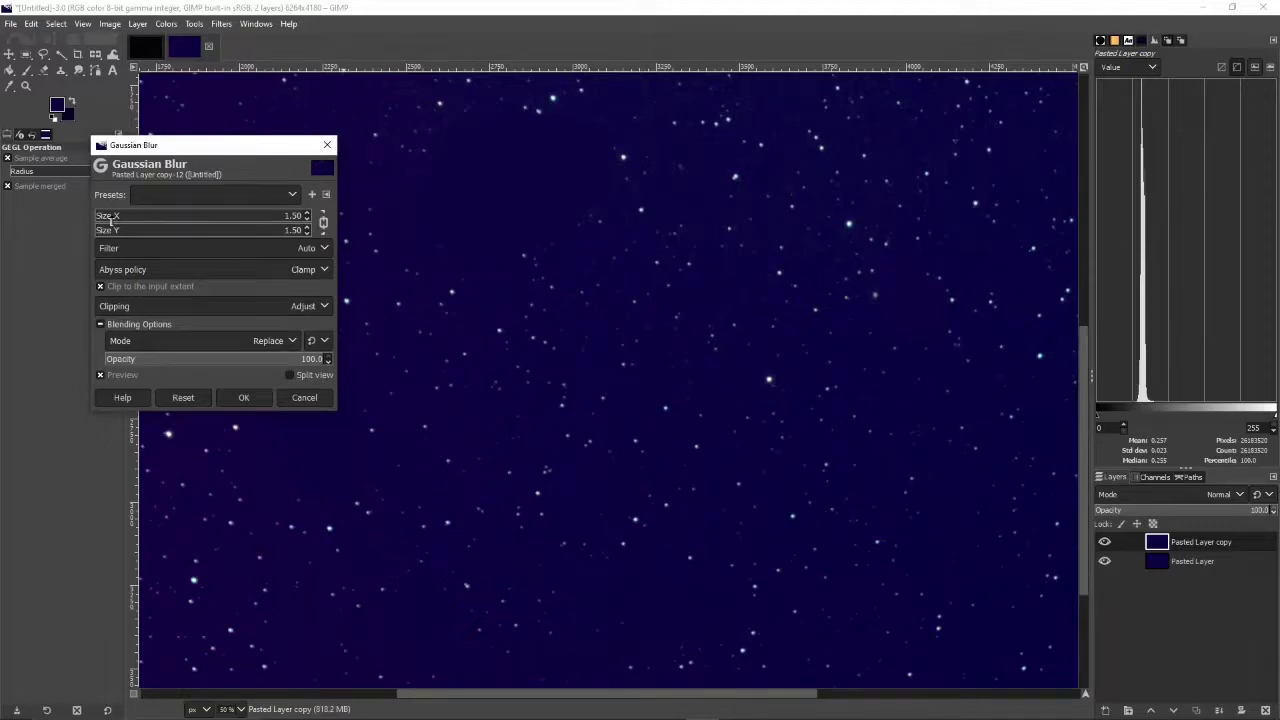
left_click_drag(110, 221, 302, 222)
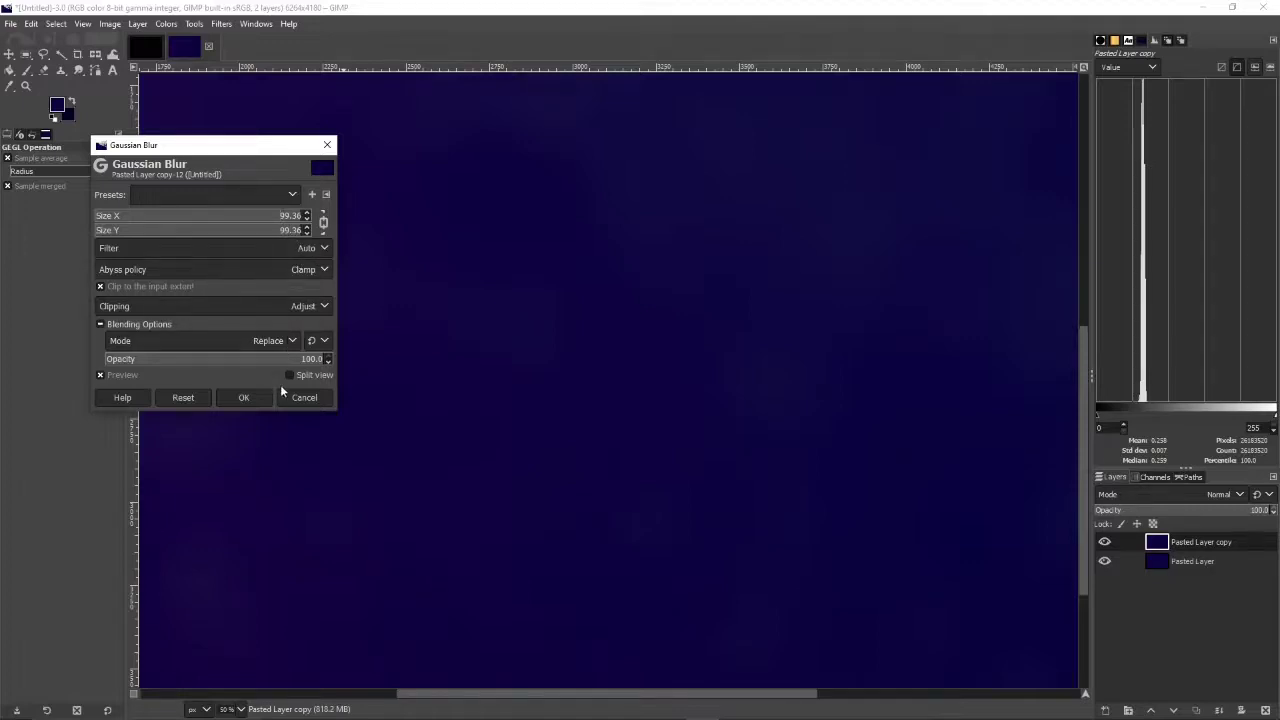
left_click(244, 398)
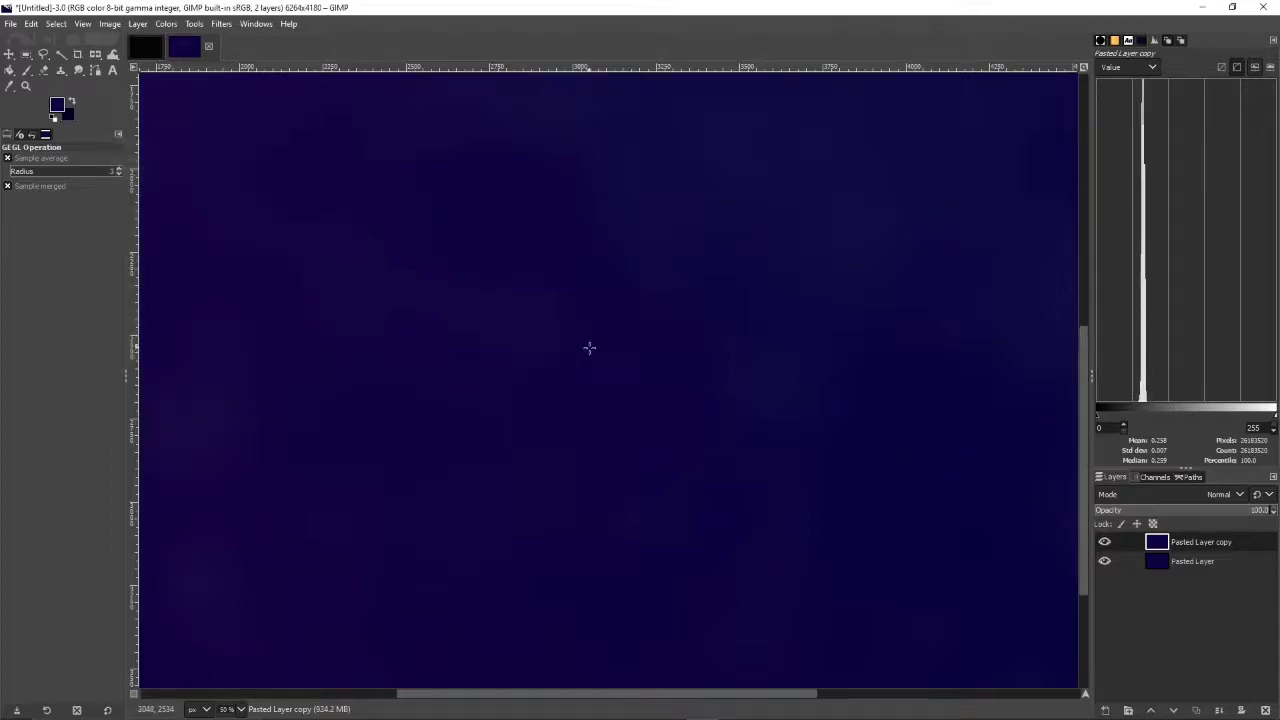
- Set Pasted Layer copy to Subtract mode and toggle its visibility to compare the result
left_click(1221, 495)
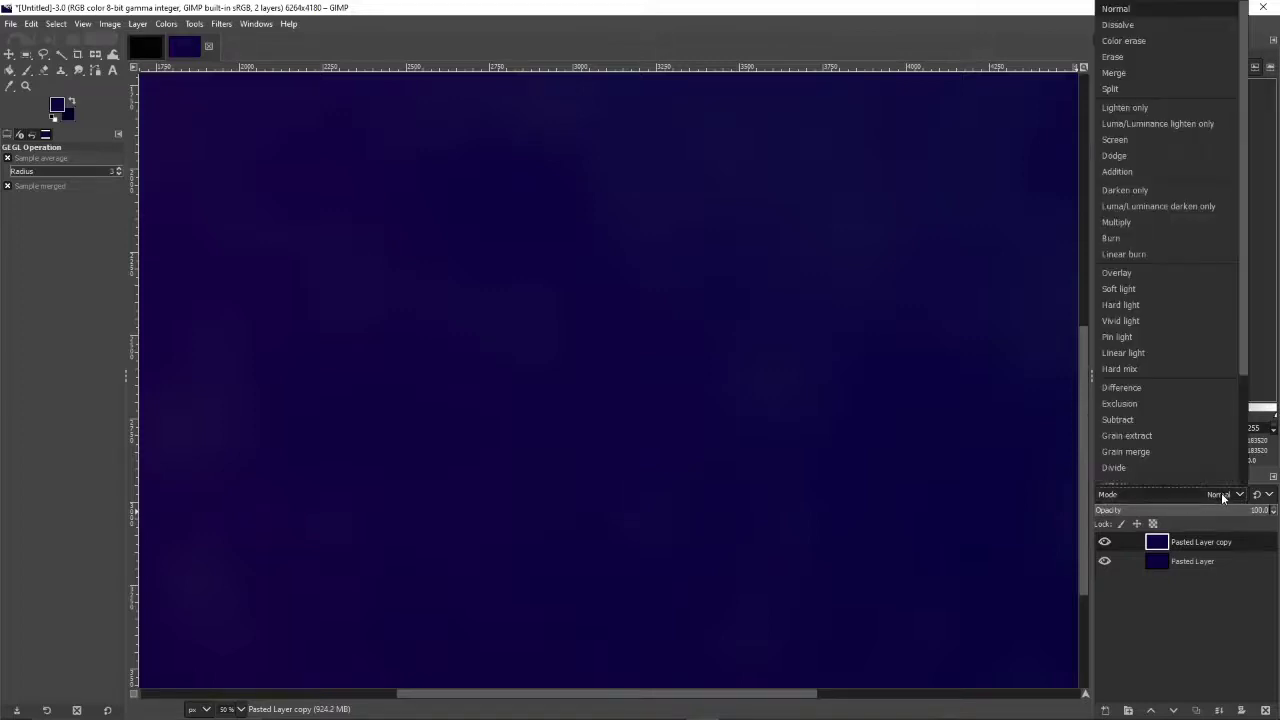
left_click(1158, 420)
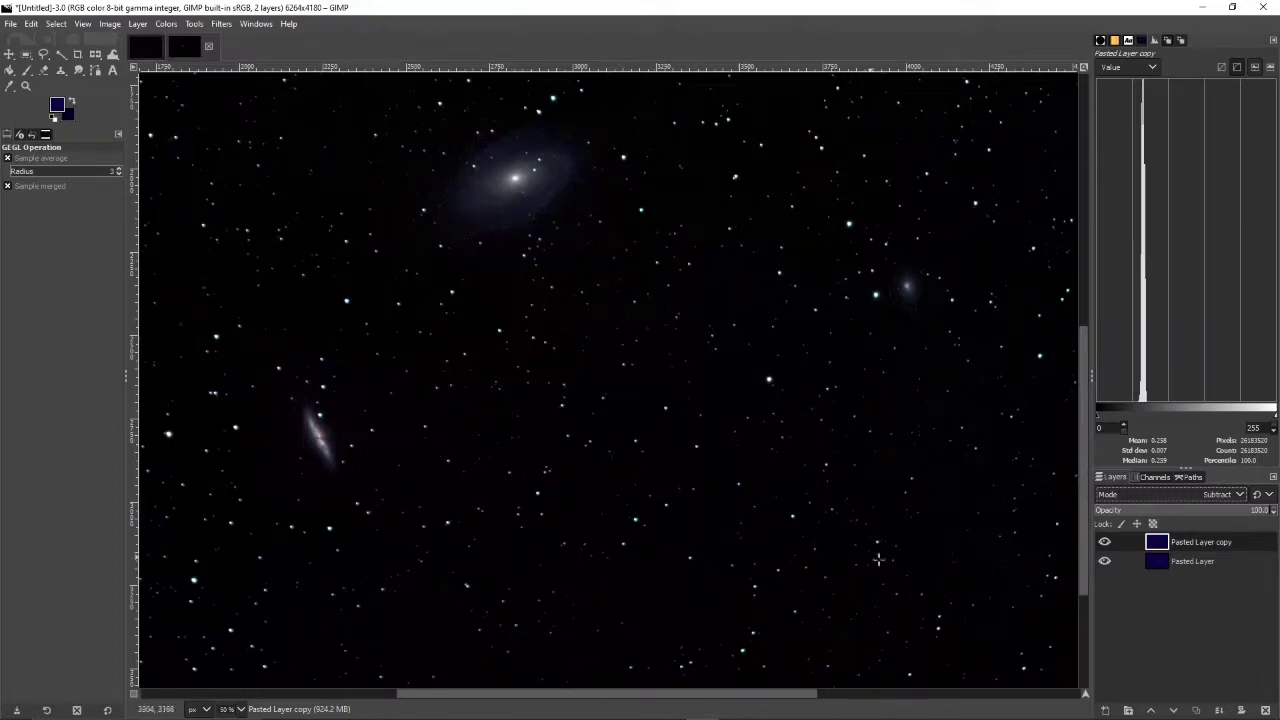
left_click(1104, 542)
left_click(1104, 542)
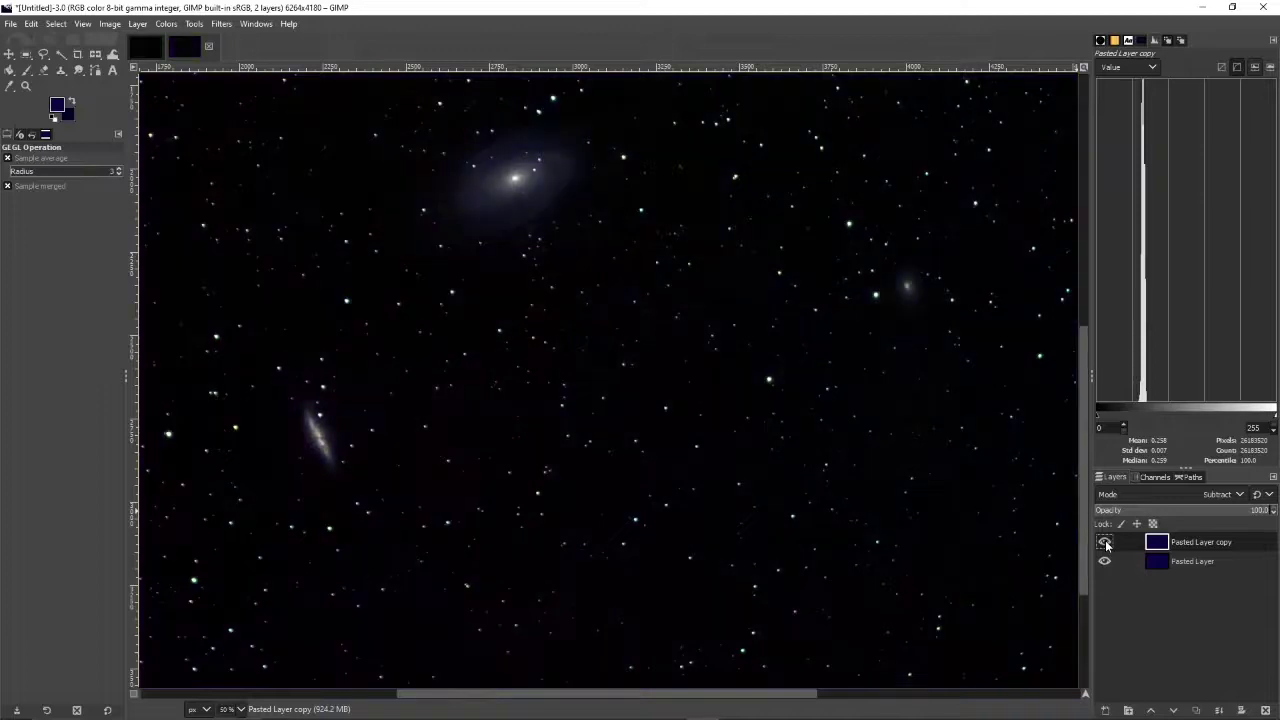
scroll(778, 463, "down", 4)
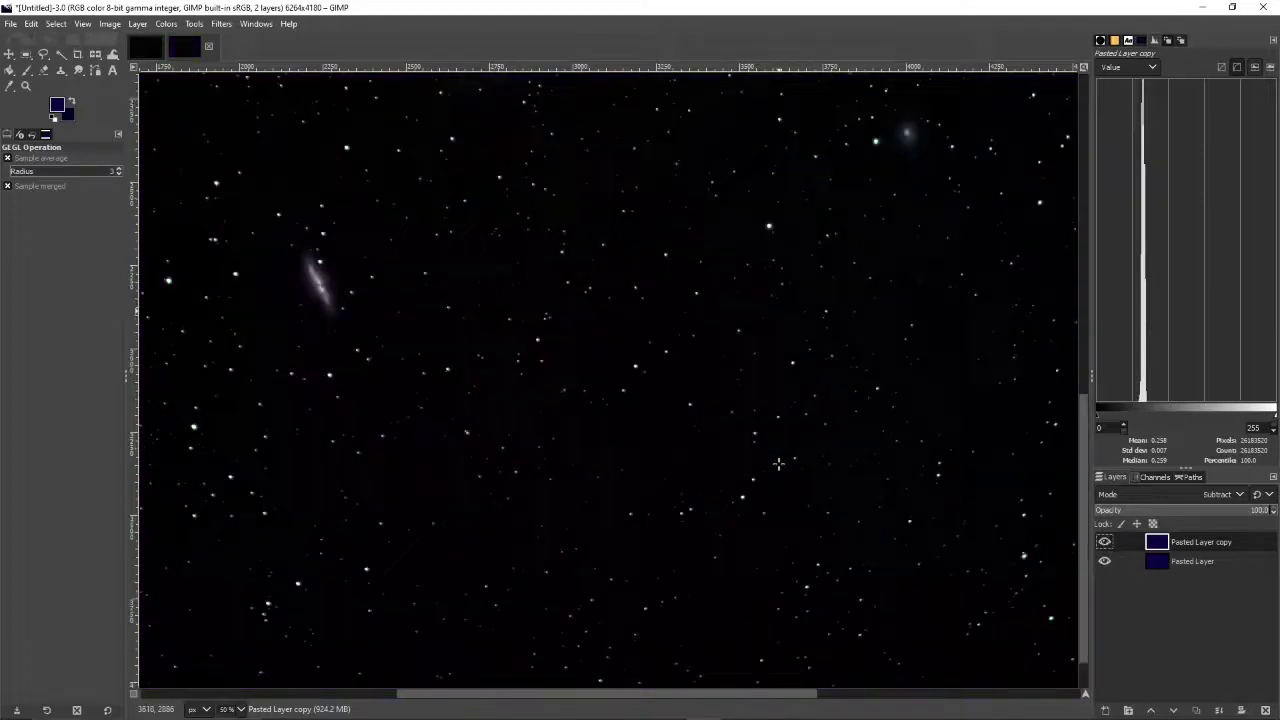
scroll(778, 463, "up", 3)
scroll(778, 463, "down", 2)
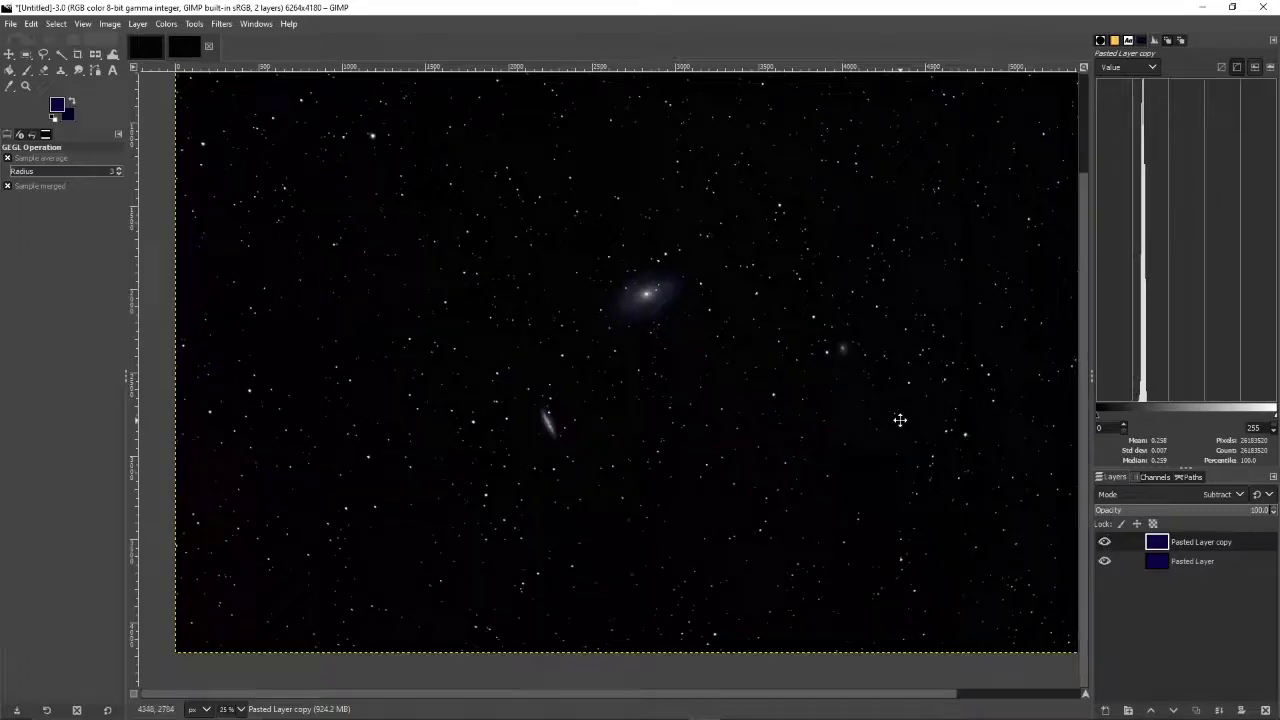
left_click_drag(900, 420, 832, 440)
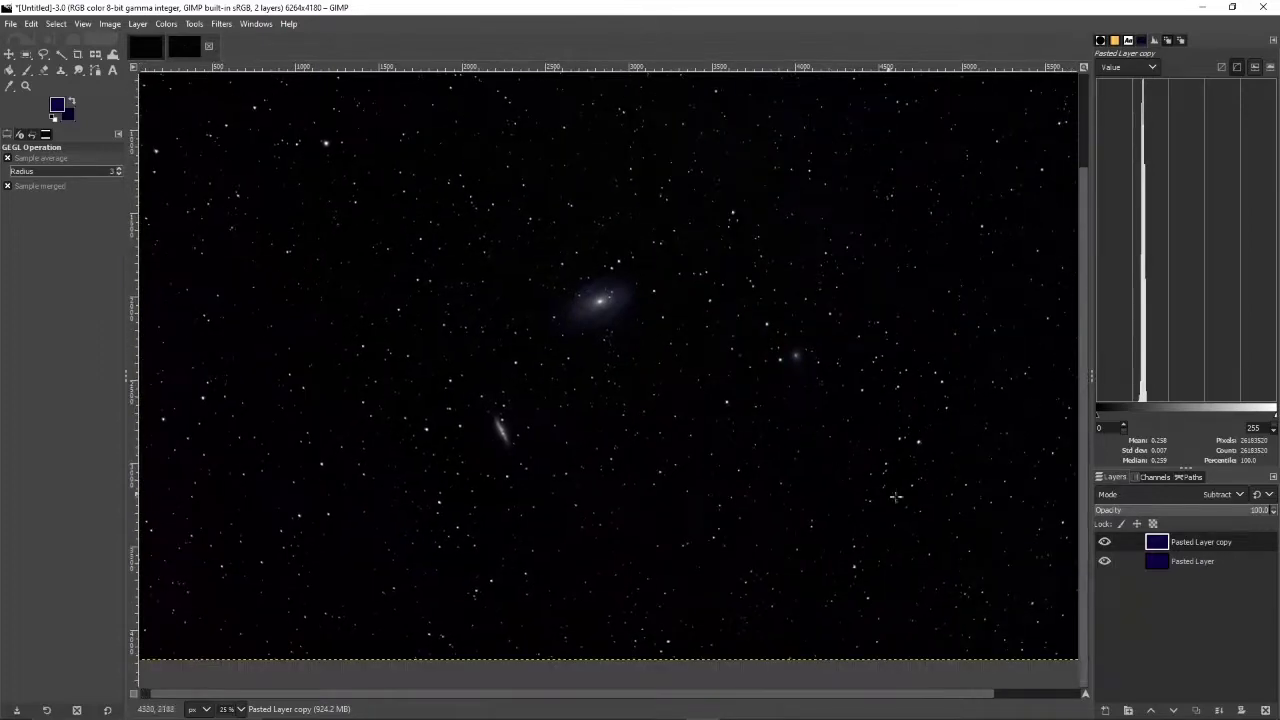
right_click(1205, 545)
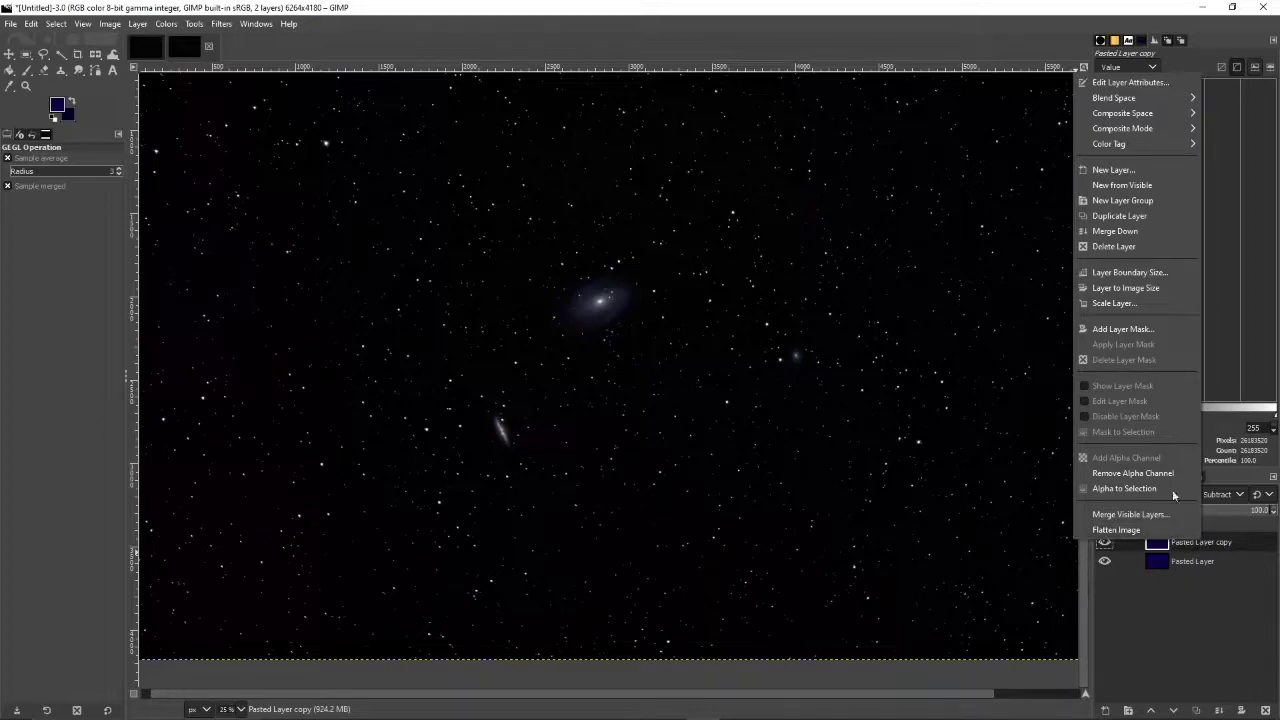
left_click(1115, 231)
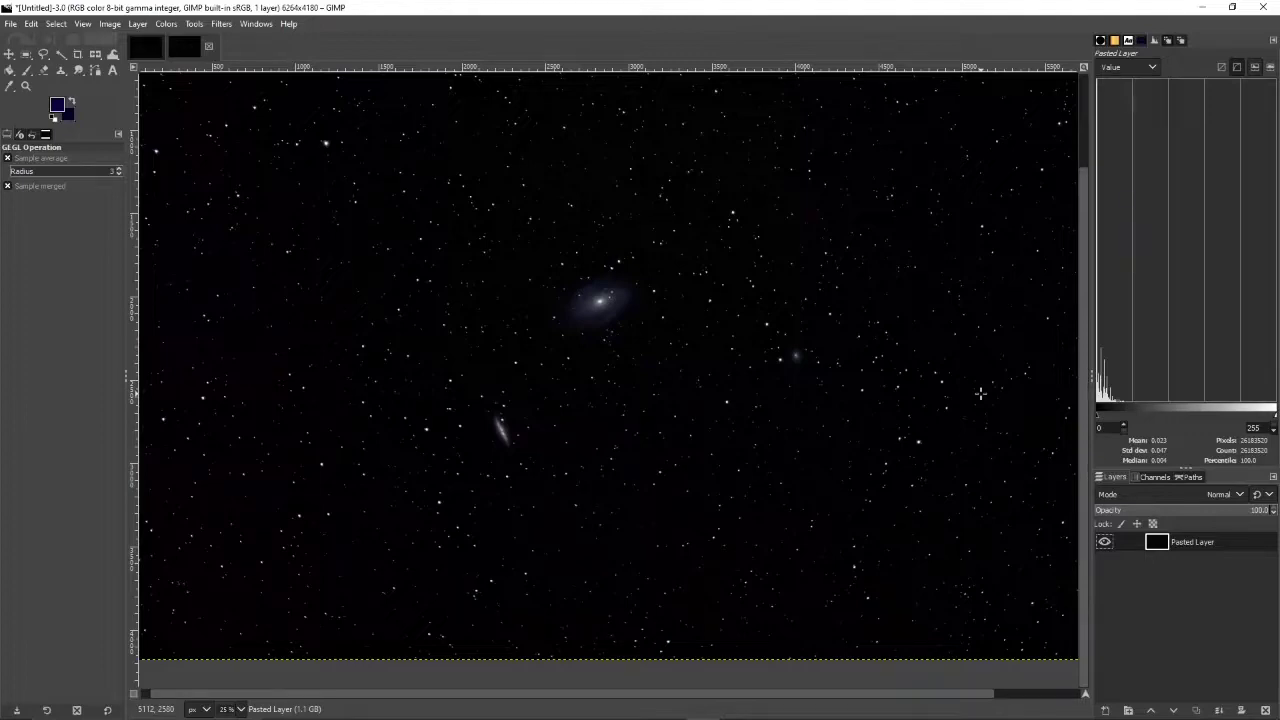
scroll(980, 393, "up", 3)
left_click_drag(980, 391, 894, 323)
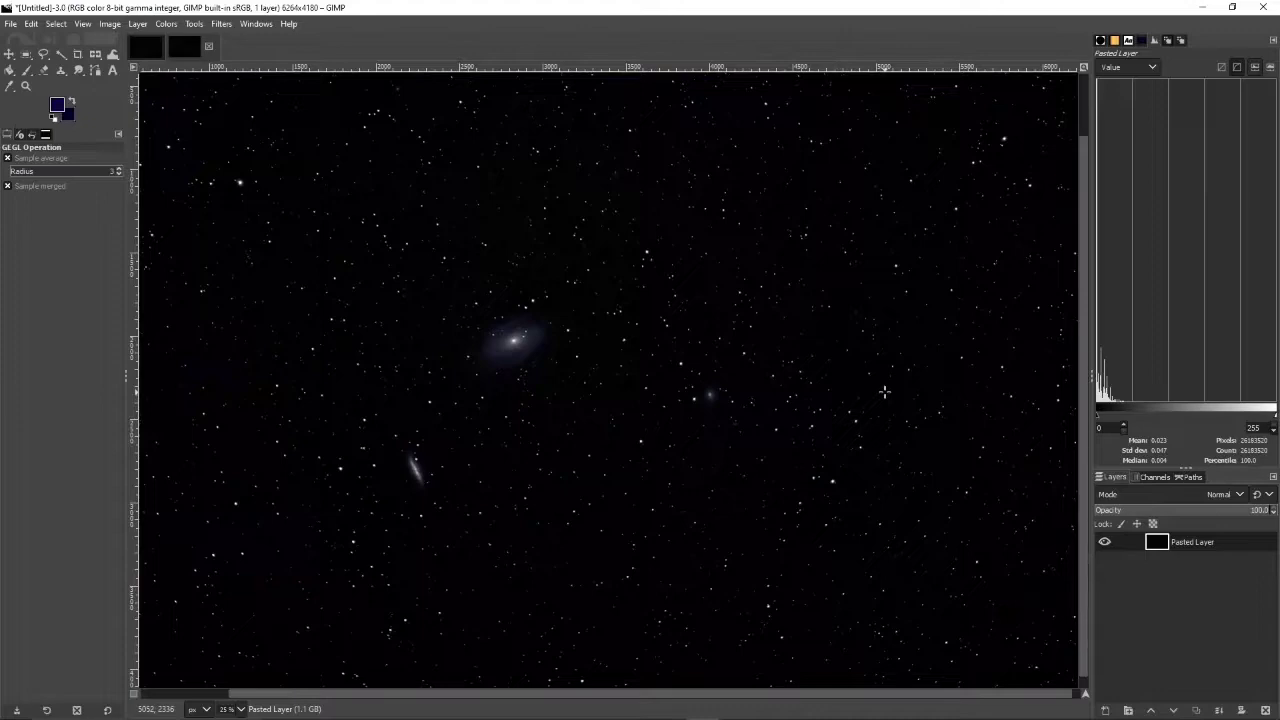
scroll(884, 392, "up", 2)
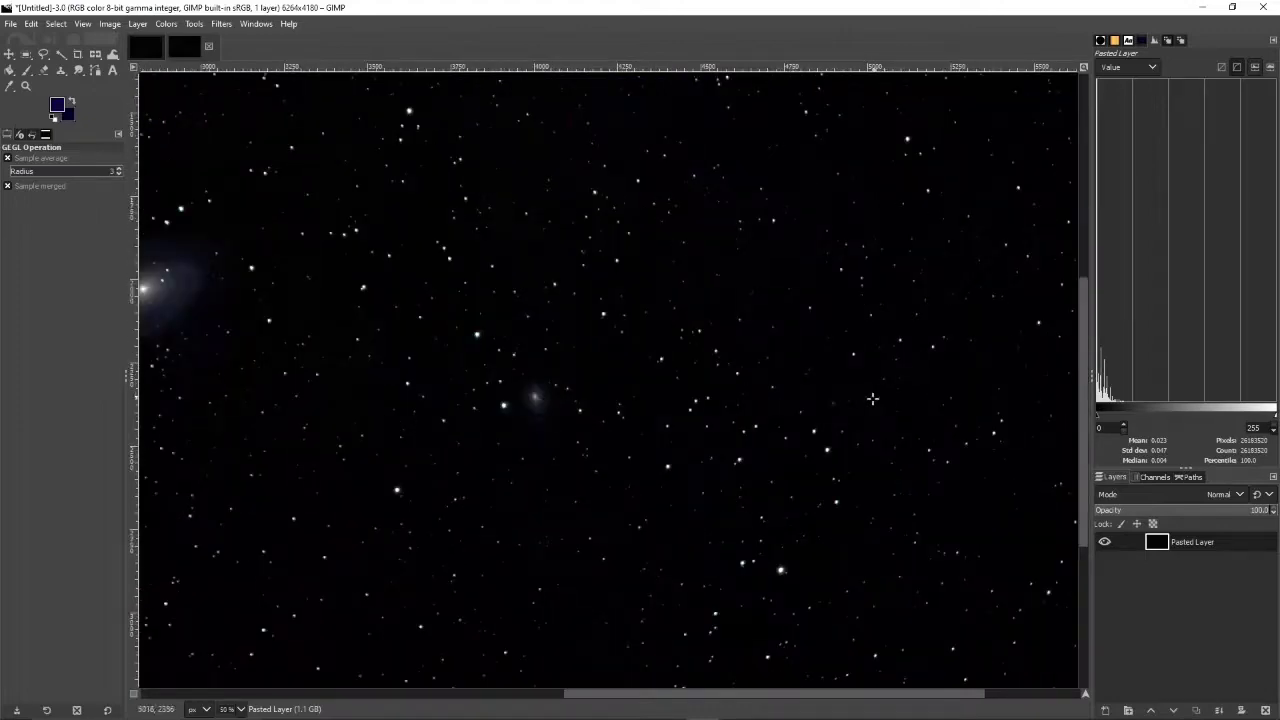
- Crop the star field to a 2770×1886 rectangle framing M81 and M82
left_click_drag(806, 441, 1105, 415)
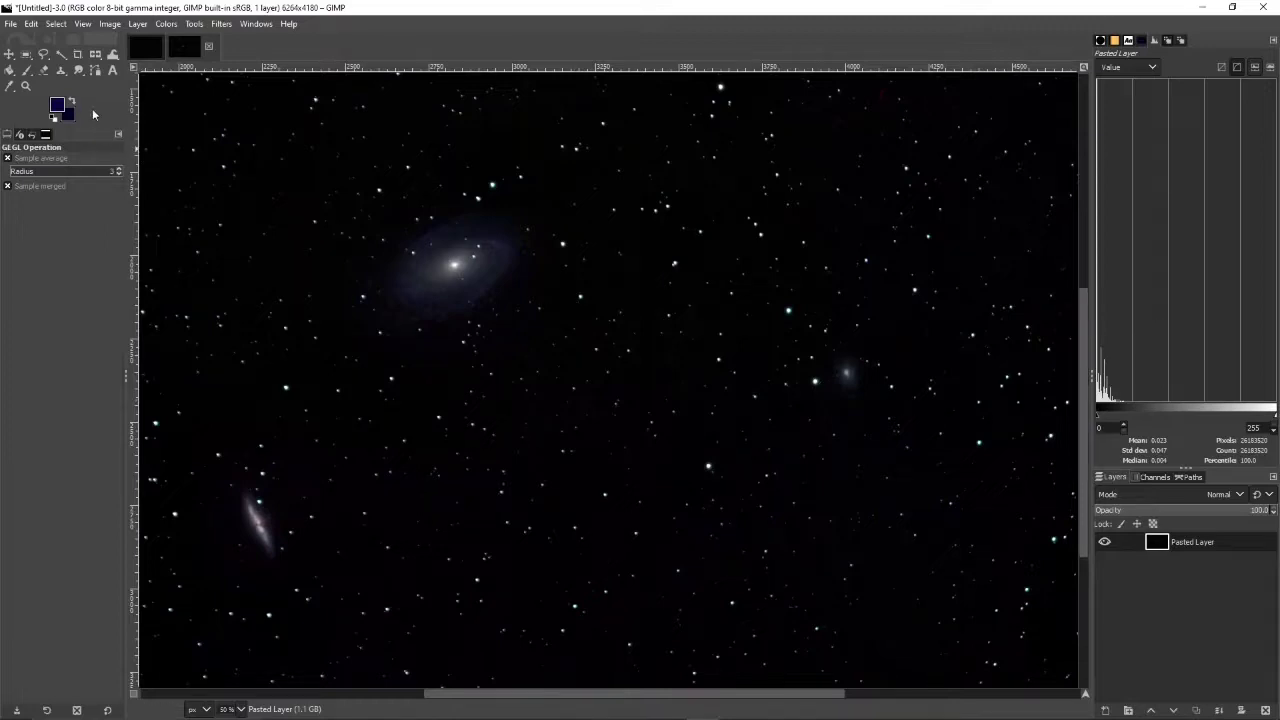
left_click(78, 53)
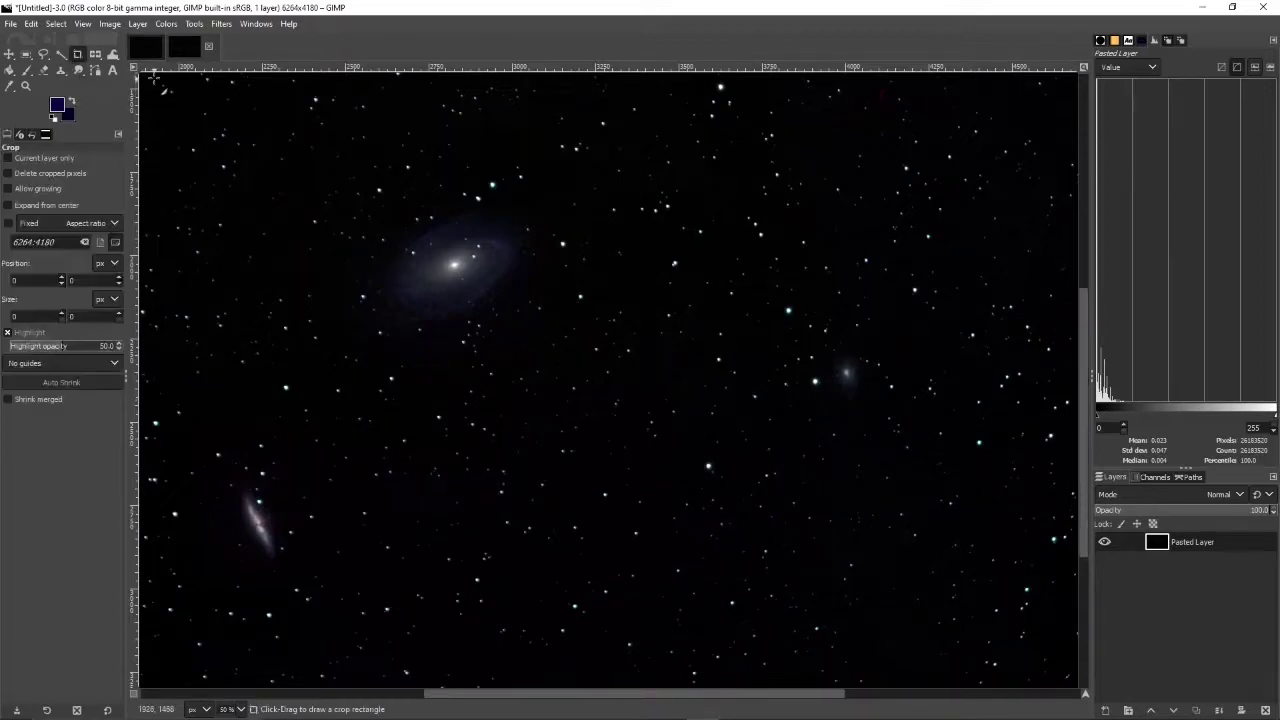
left_click_drag(144, 77, 1065, 690)
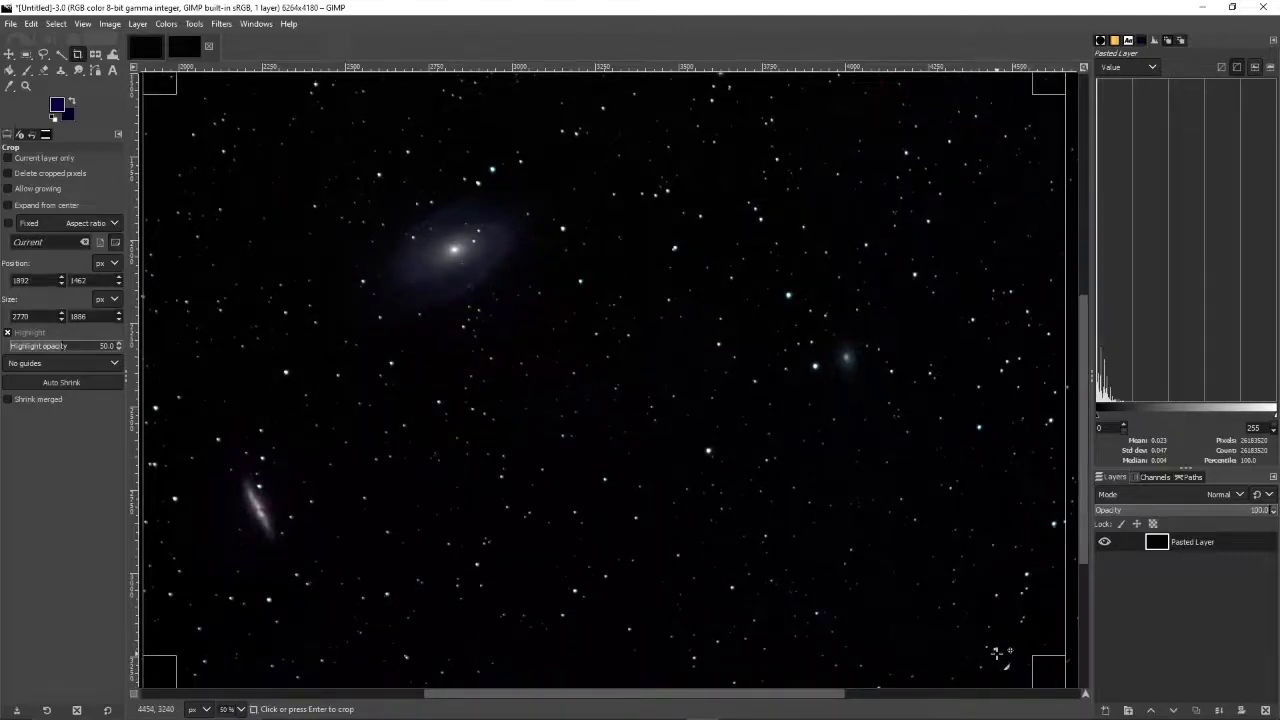
scroll(997, 652, "up", 1)
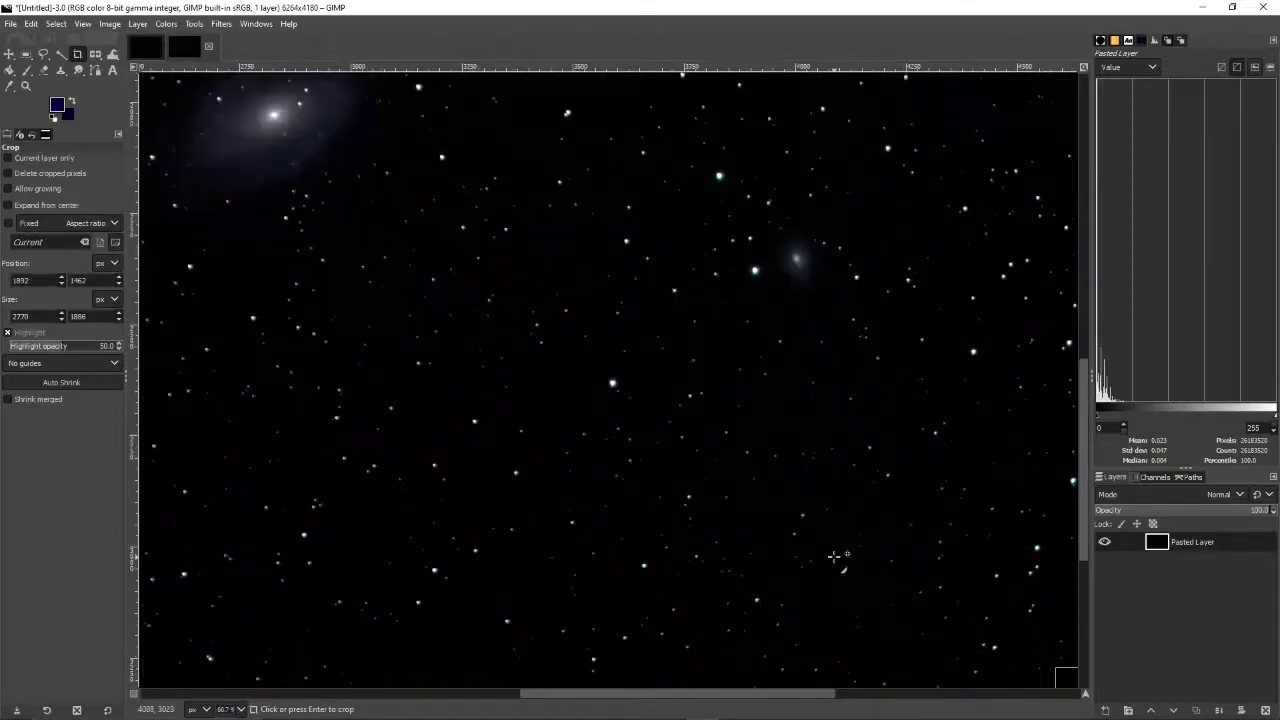
scroll(834, 556, "down", 3)
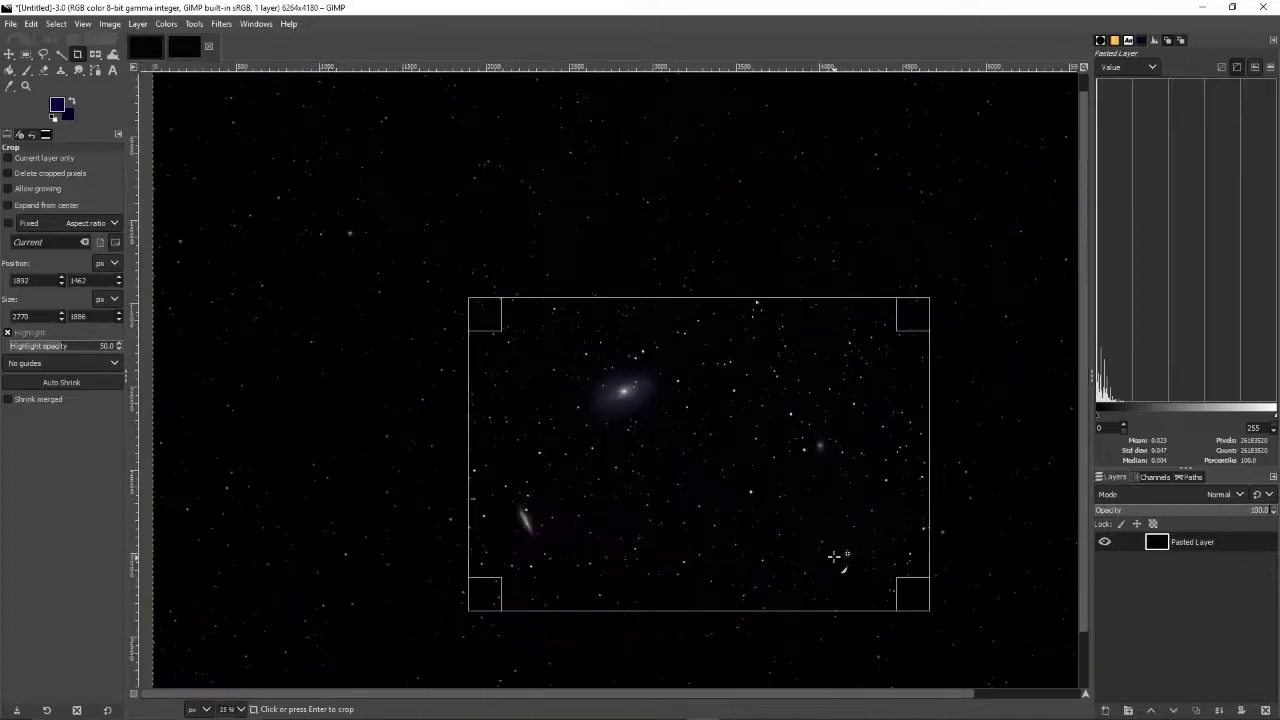
left_click(834, 556)
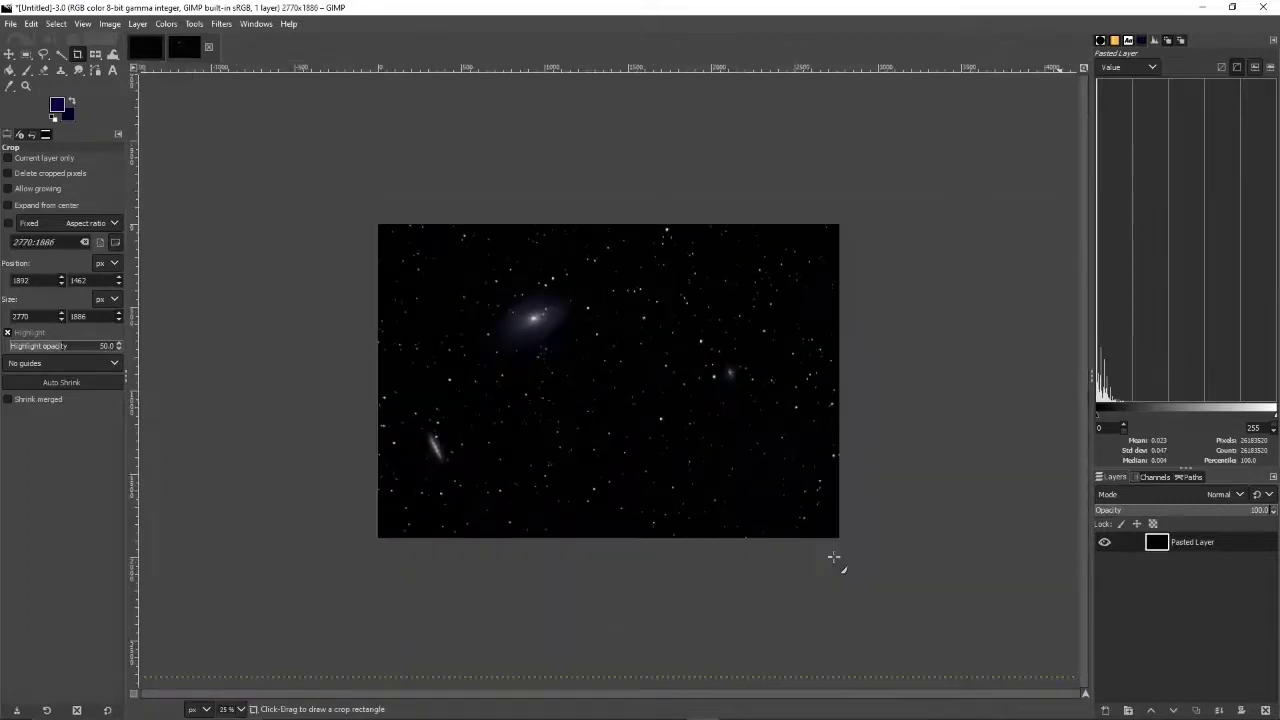
- Apply Layer to Image Size to the Pasted Layer, then scale the image to 1920×1307
right_click(1188, 546)
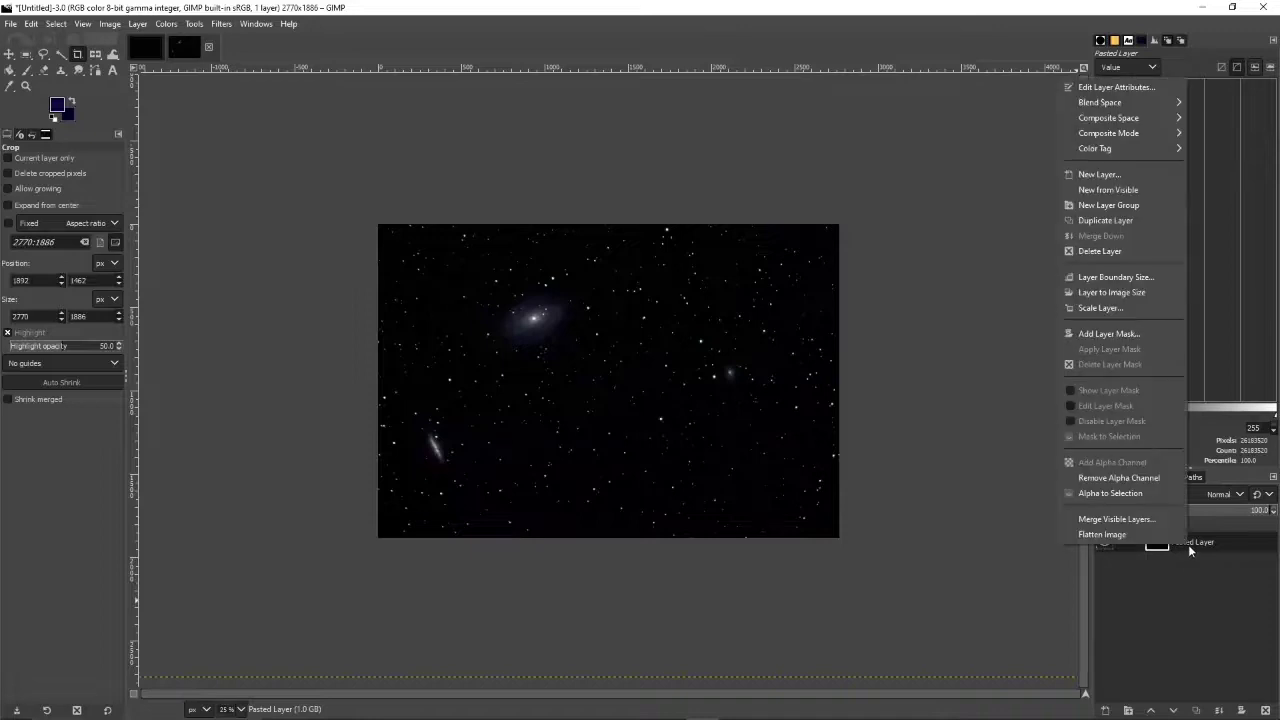
left_click(1121, 292)
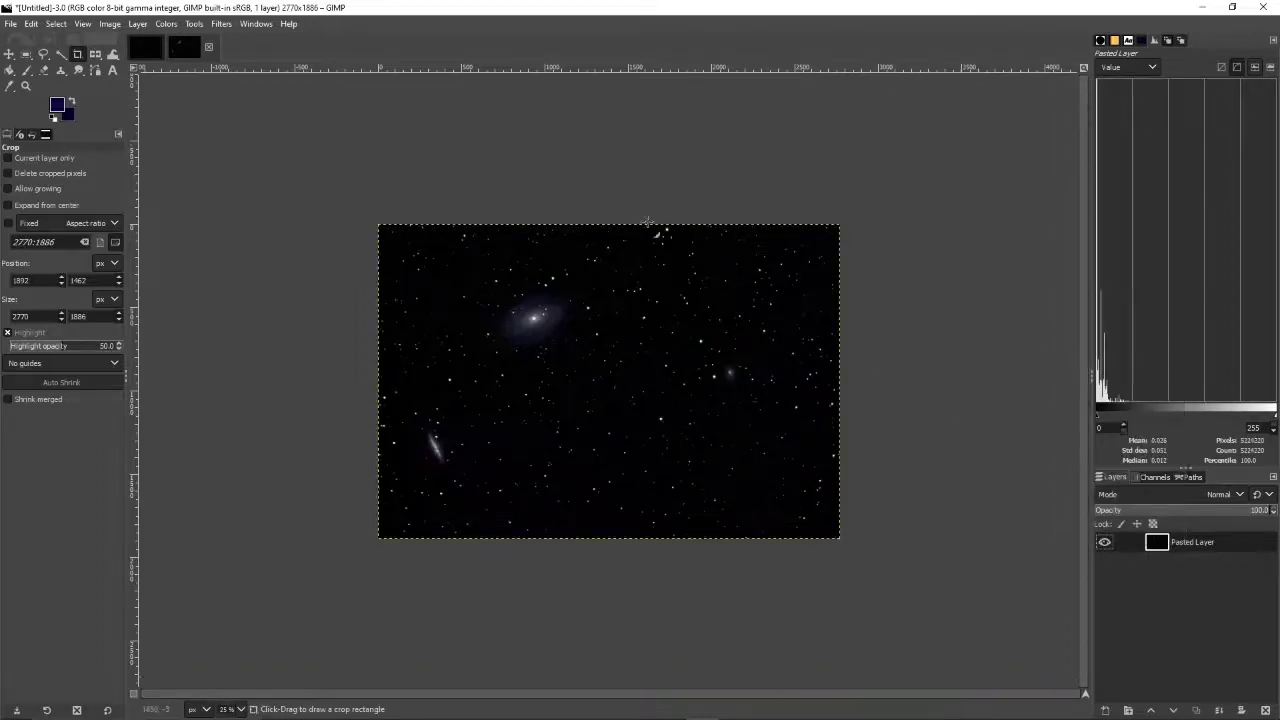
left_click(110, 23)
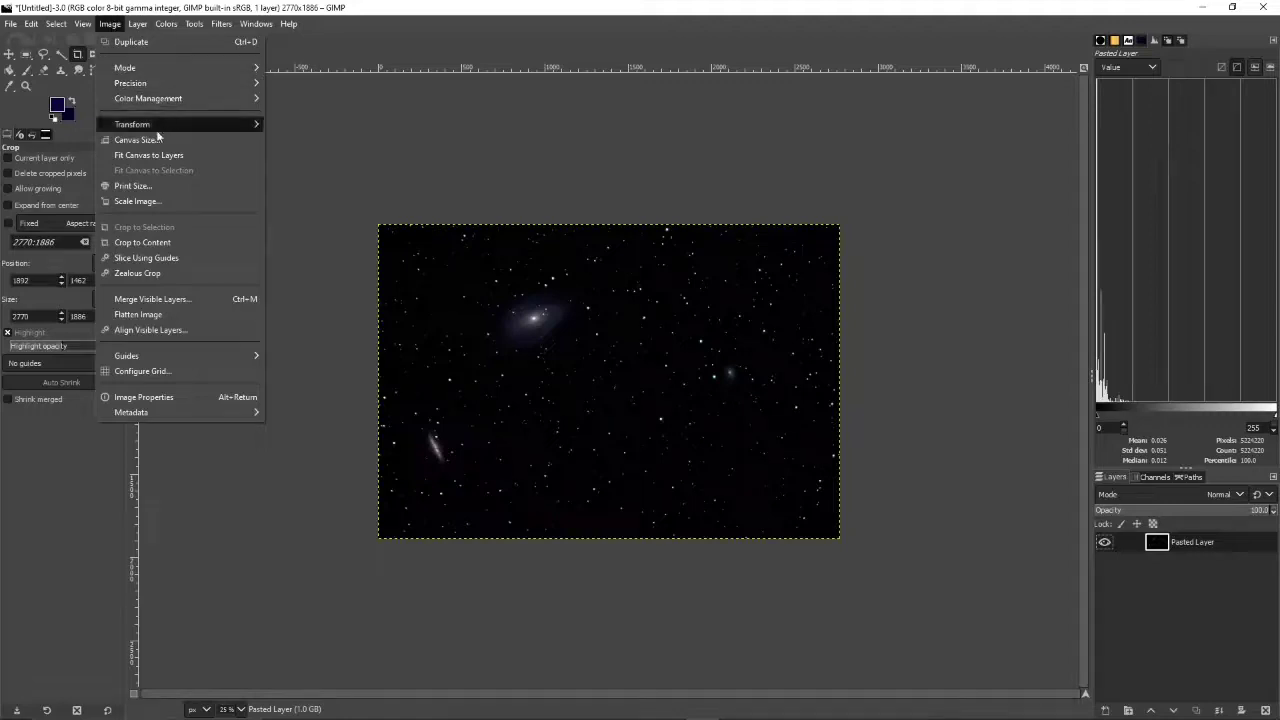
left_click(138, 201)
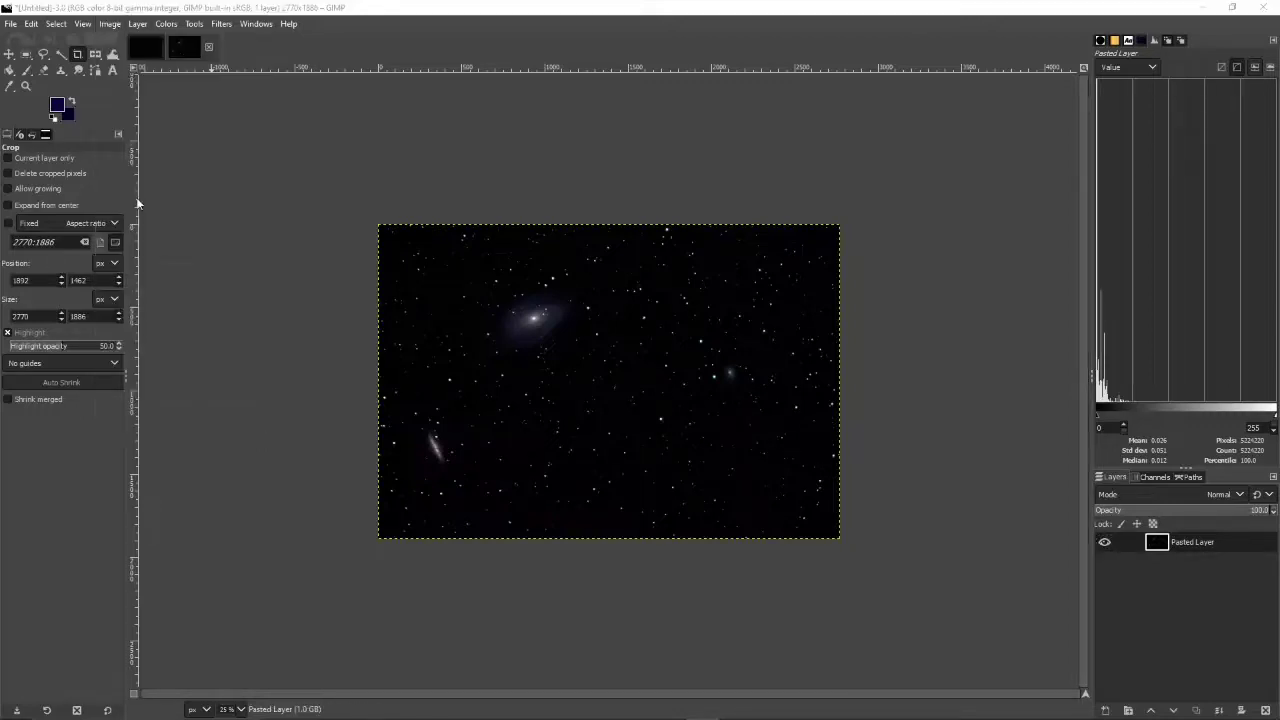
type("1920")
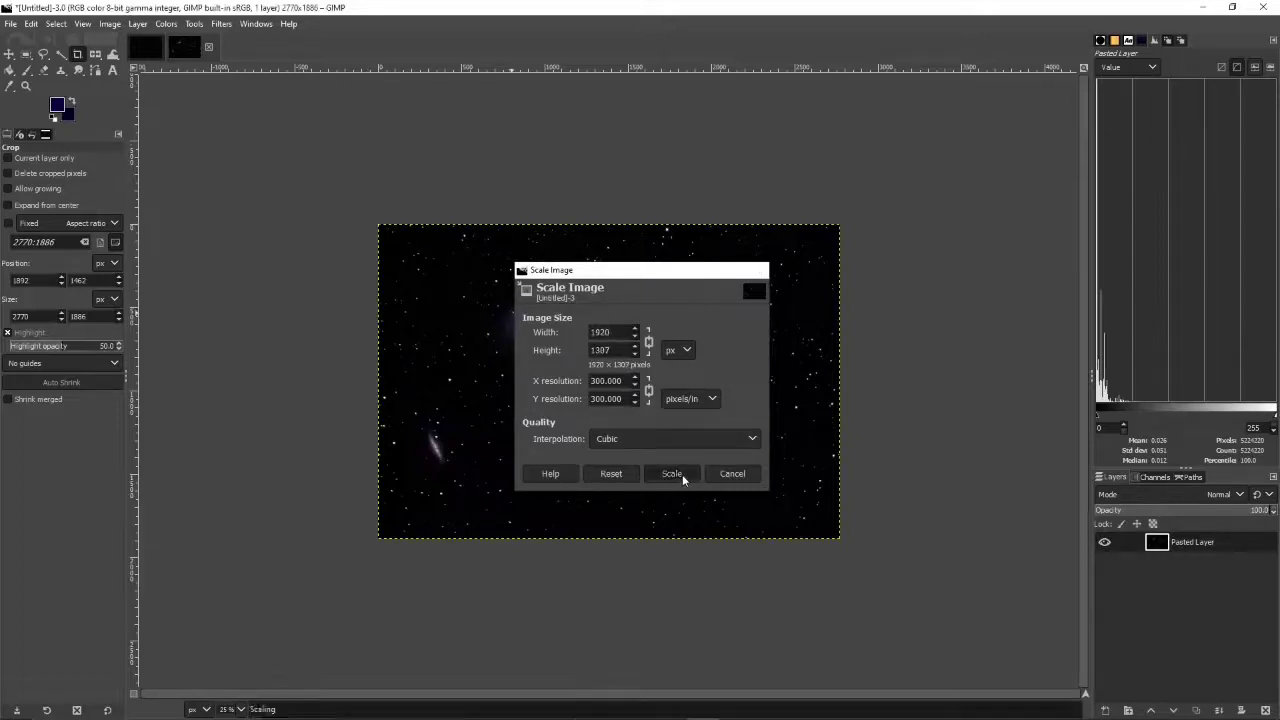
left_click(682, 474)
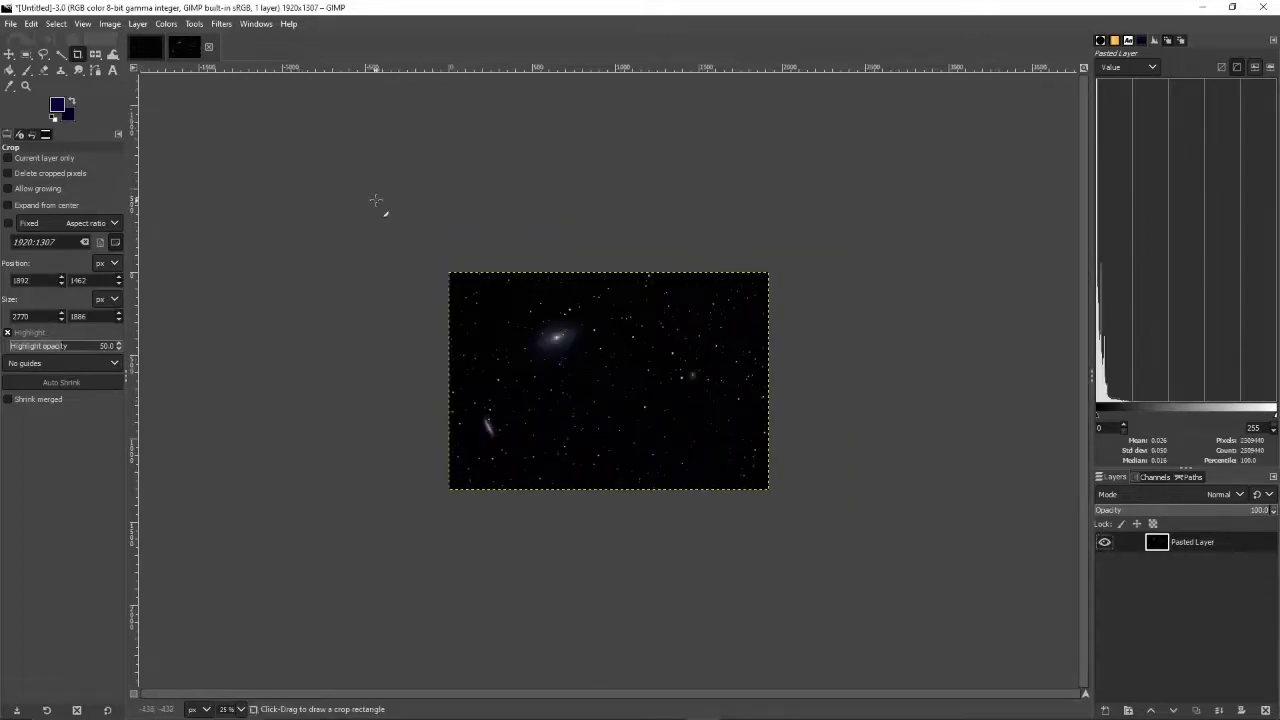
- Change the canvas height from 1307 to 1280, centre the image, and view at 100% zoom
left_click(111, 28)
left_click(140, 140)
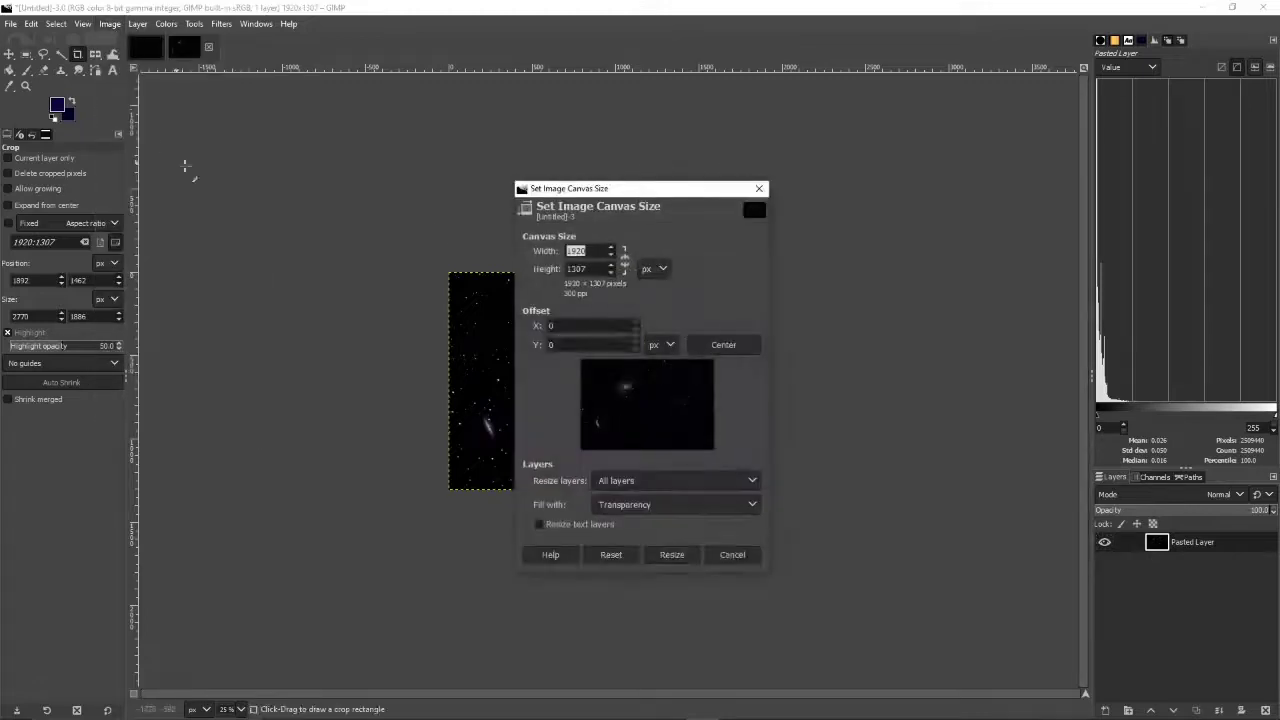
left_click_drag(585, 268, 528, 271)
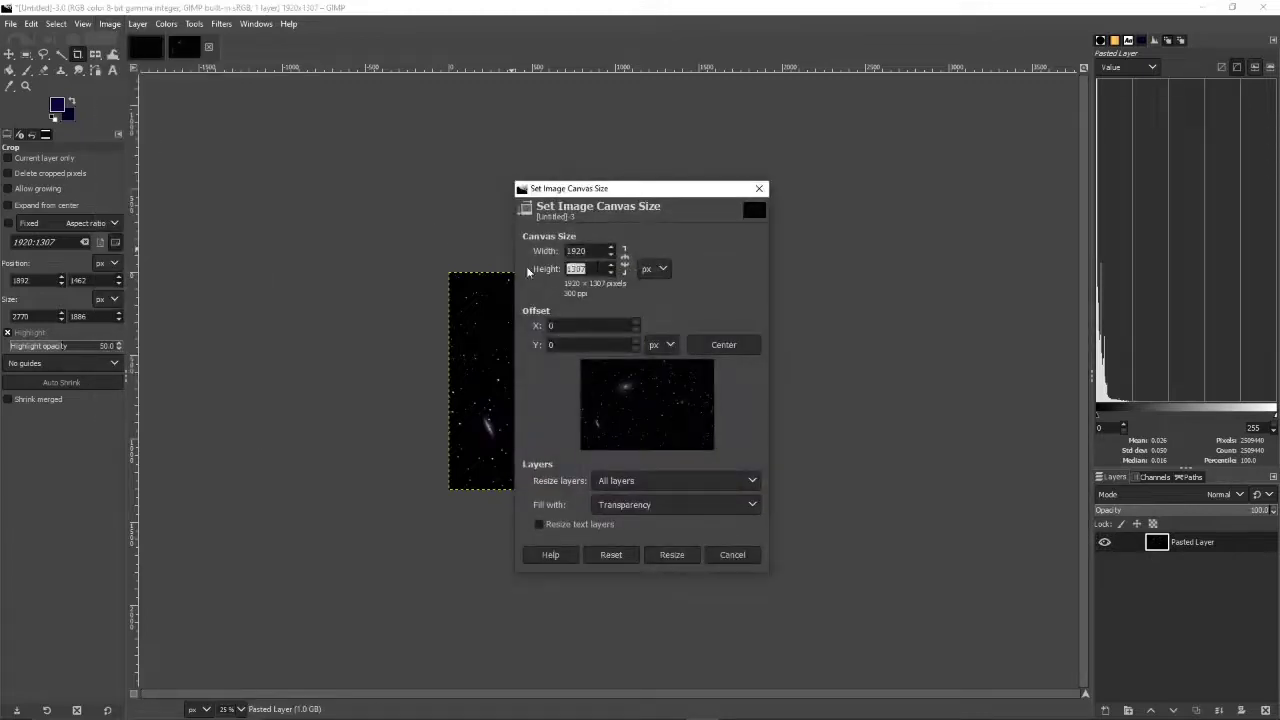
type("1280")
left_click(714, 345)
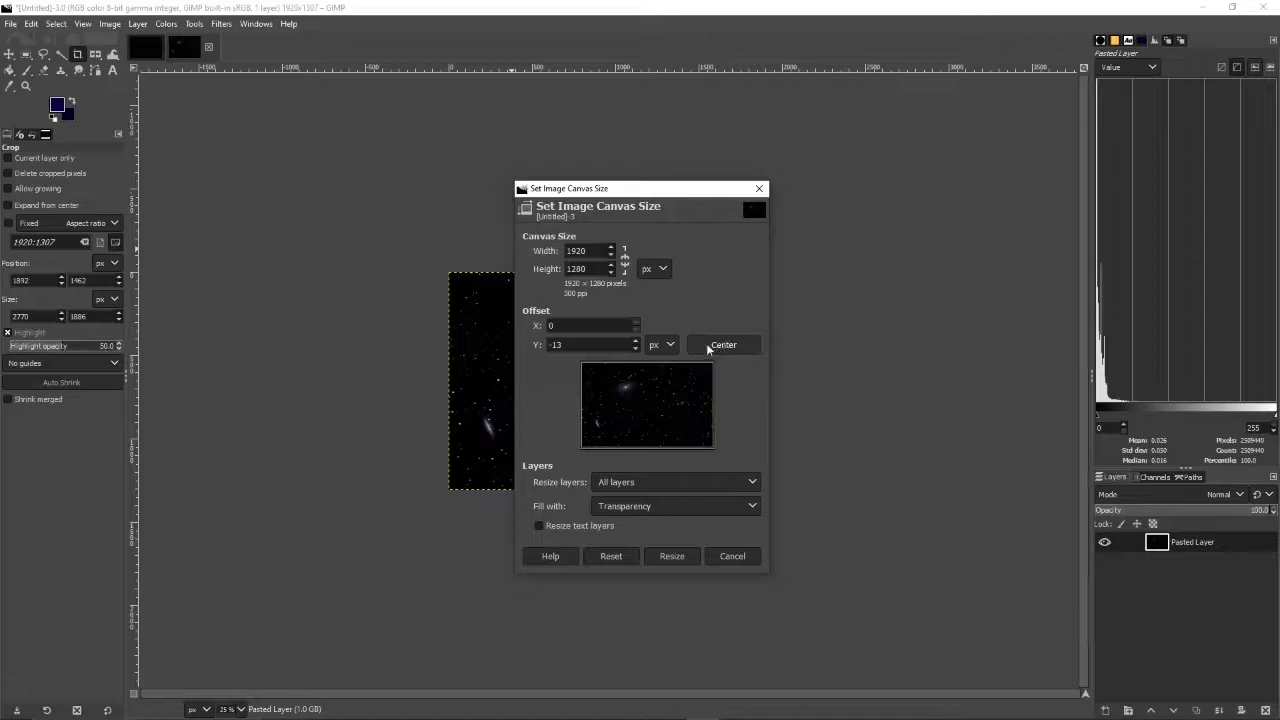
left_click(680, 557)
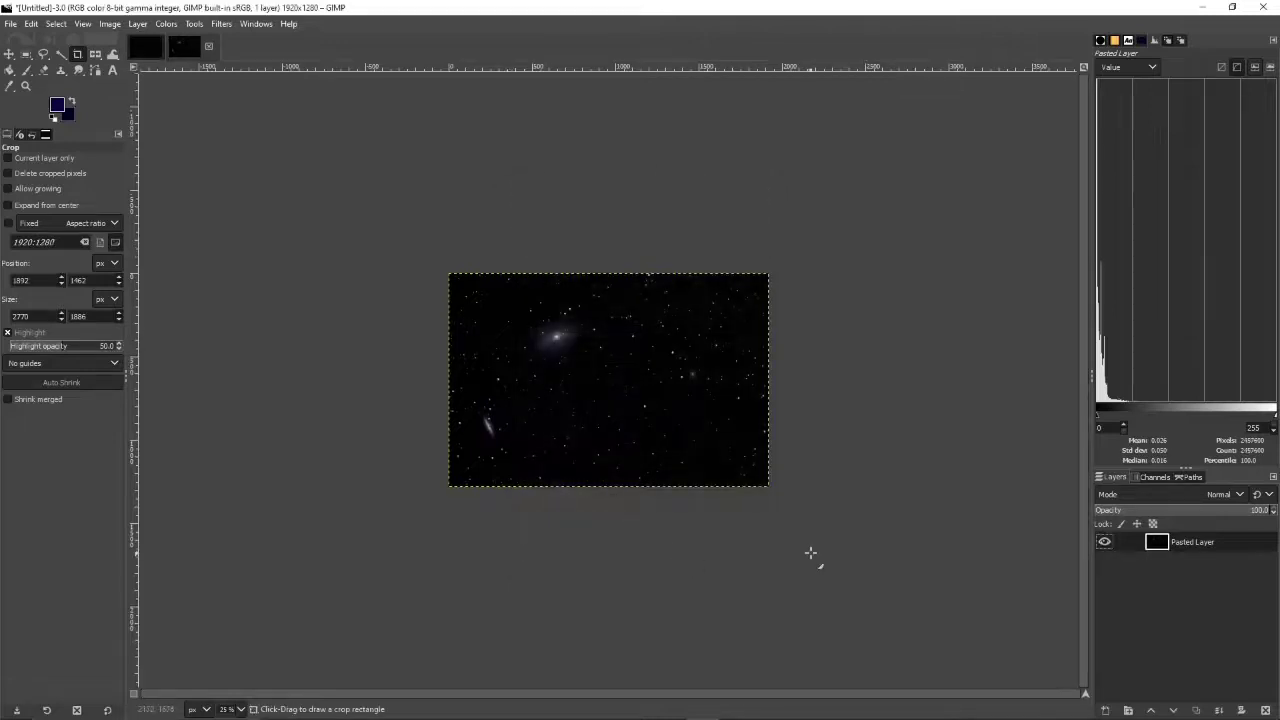
key("1")
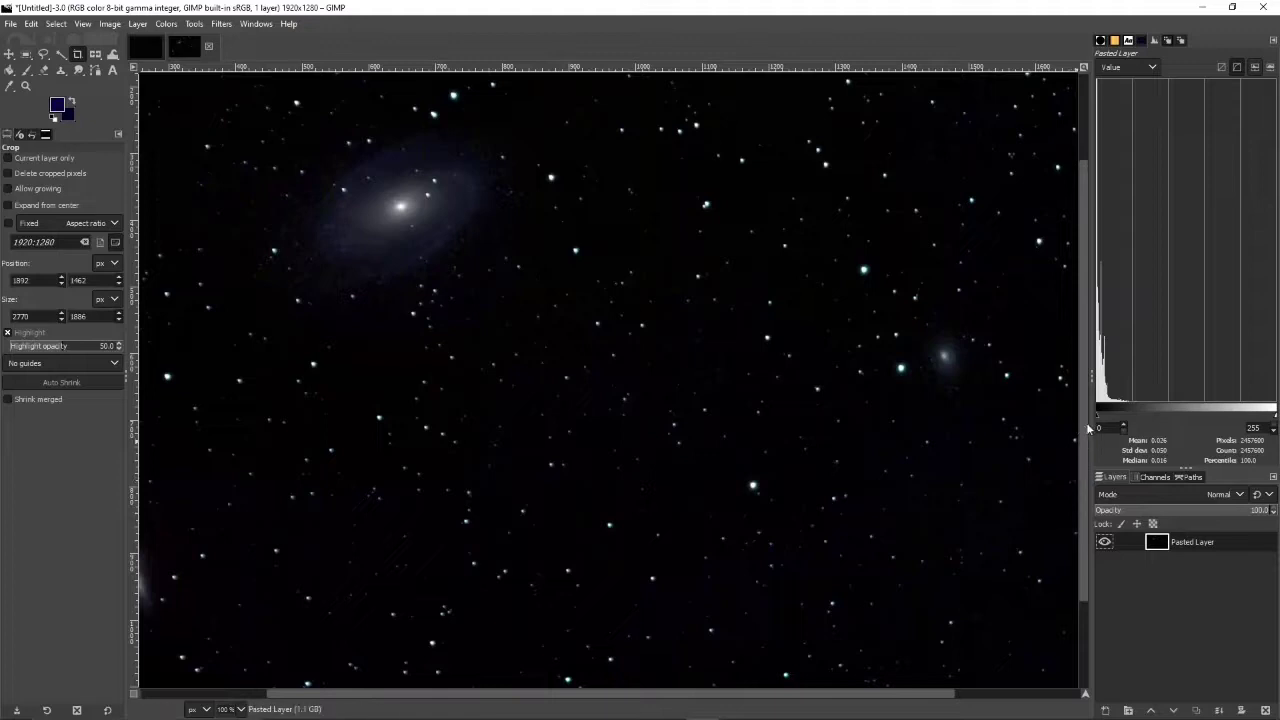
scroll(1088, 430, "down", 3)
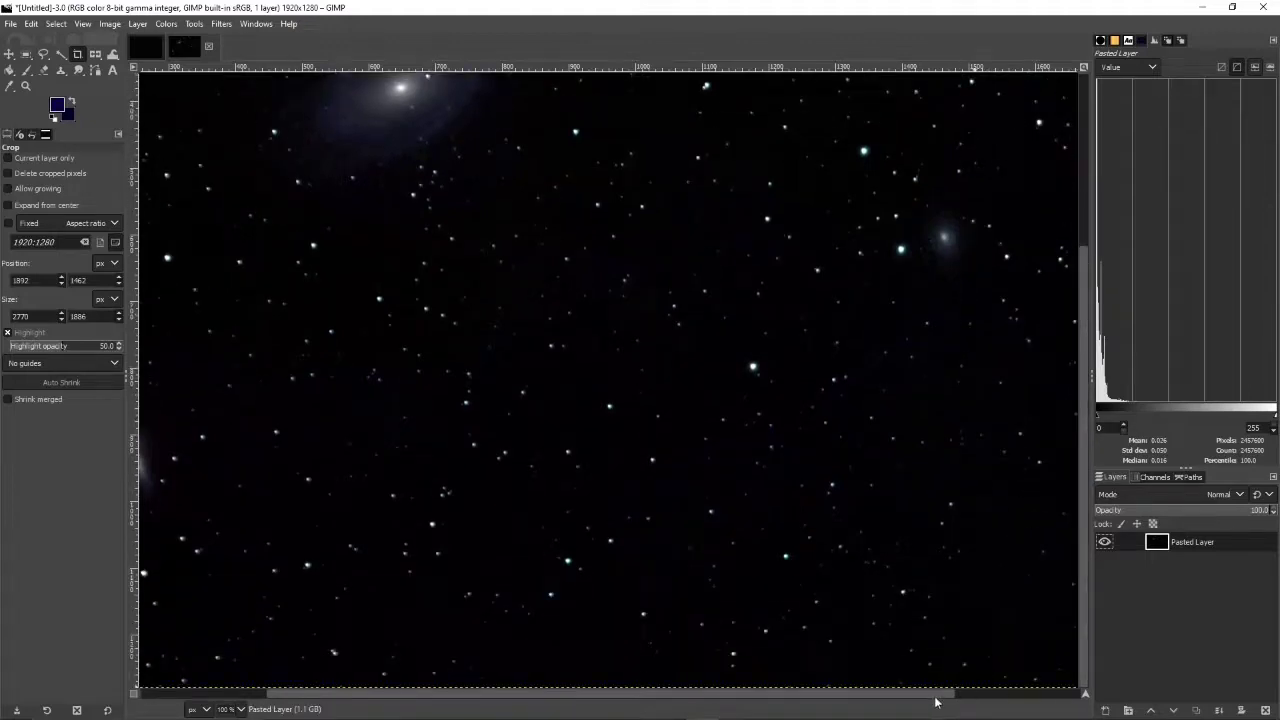
left_click_drag(938, 700, 794, 694)
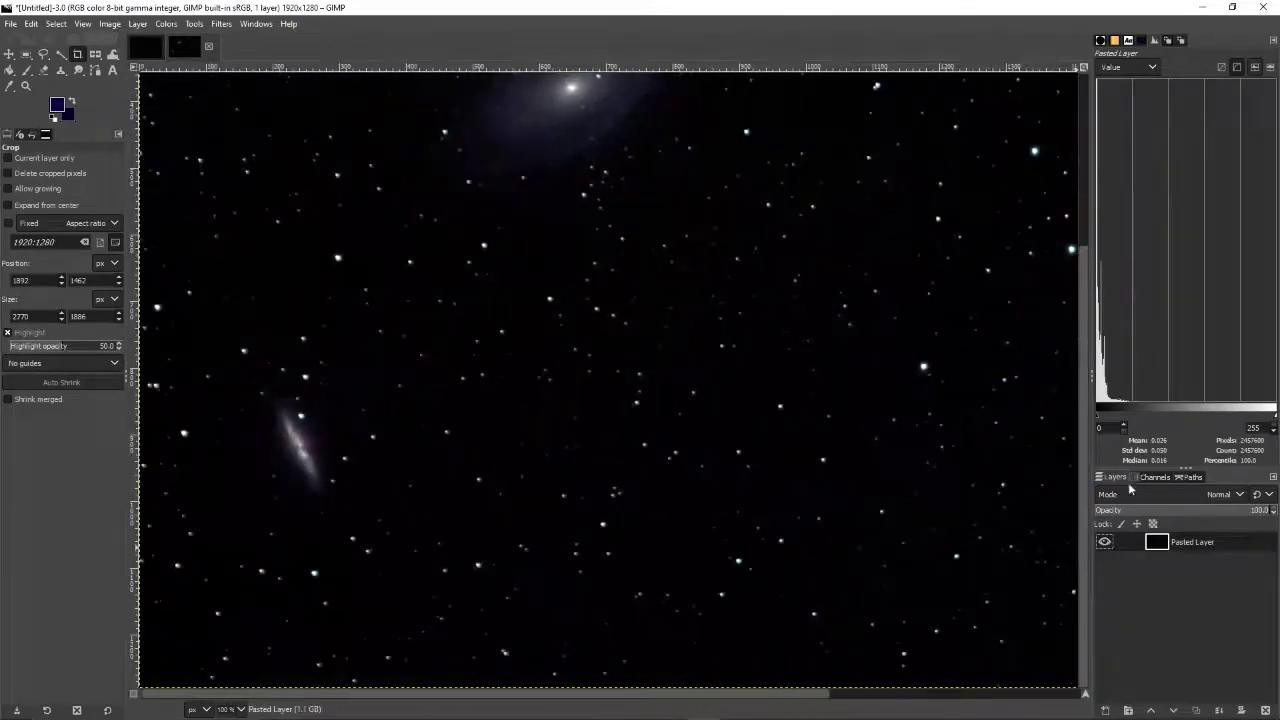
scroll(1073, 298, "up", 6)
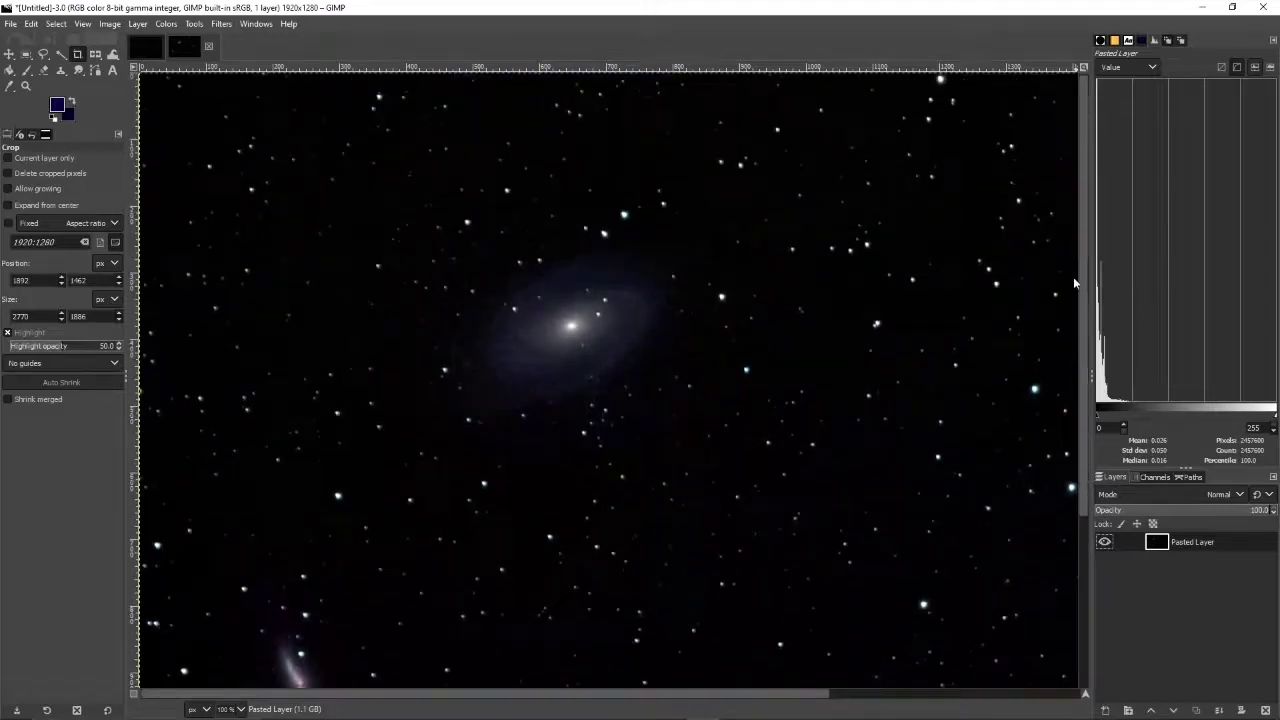
scroll(1073, 276, "down", 2)
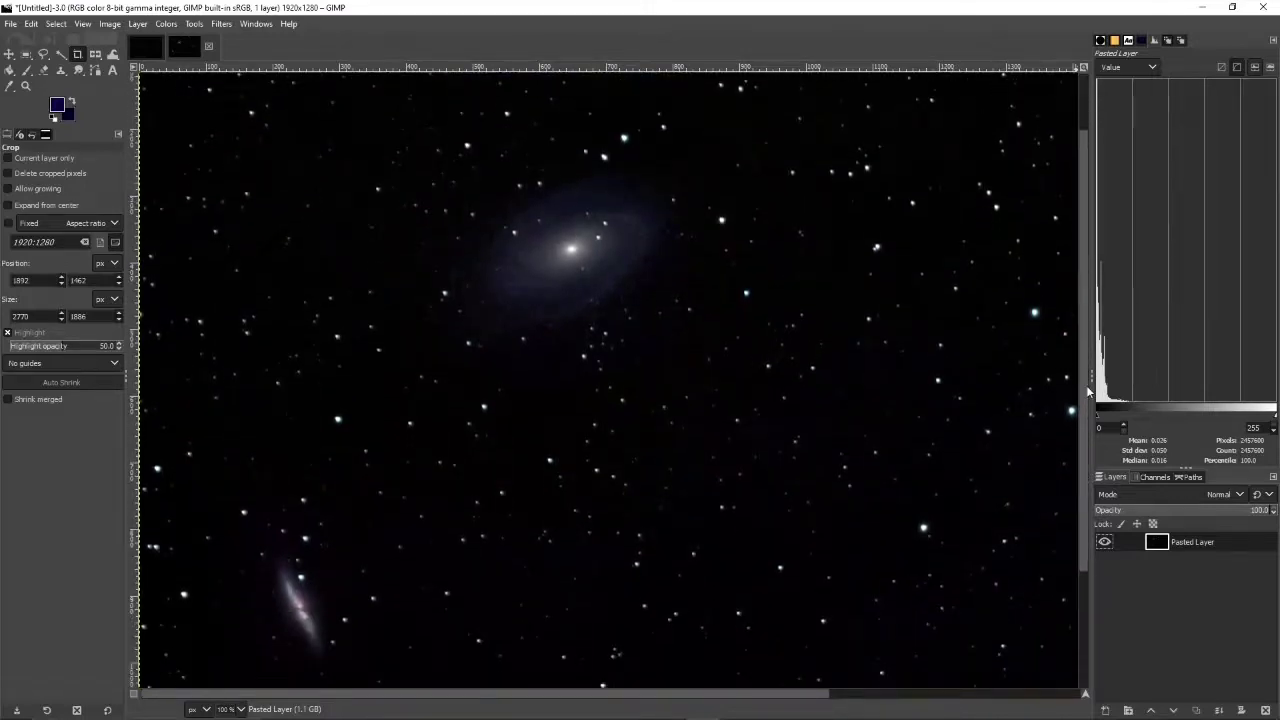